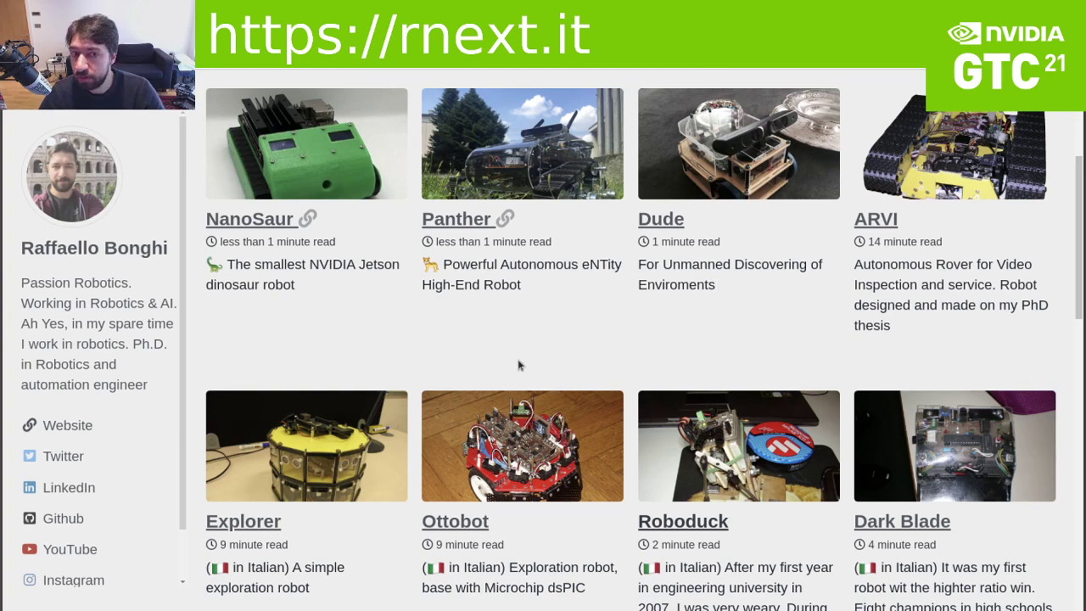
Go to the rnext.it Projects page and browse its cards, including ROS Orchestrator and jetson-stats
scroll(582, 363, "up", 3)
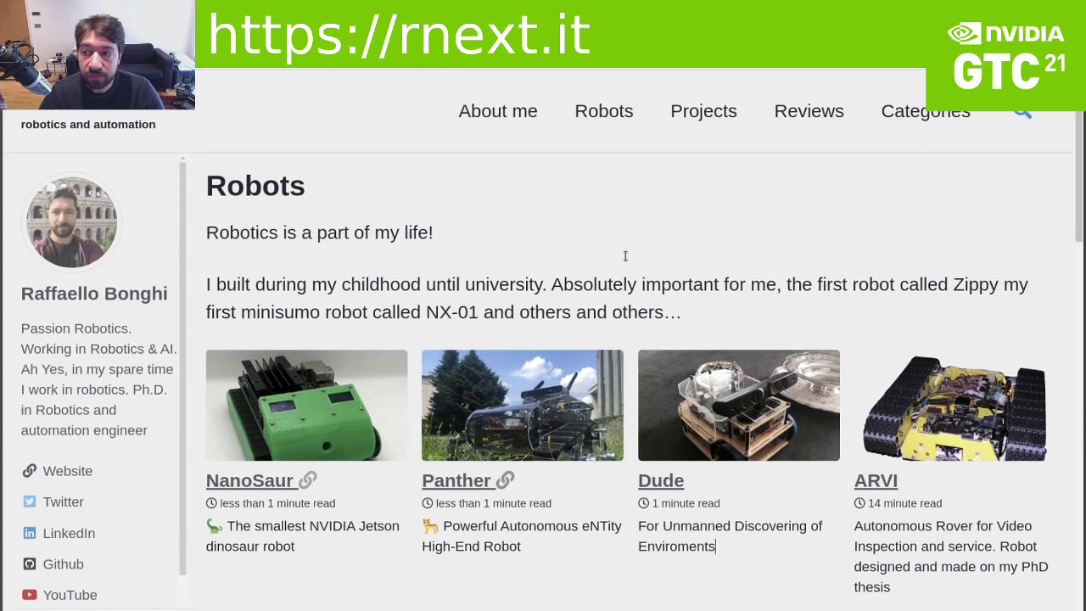
left_click(694, 116)
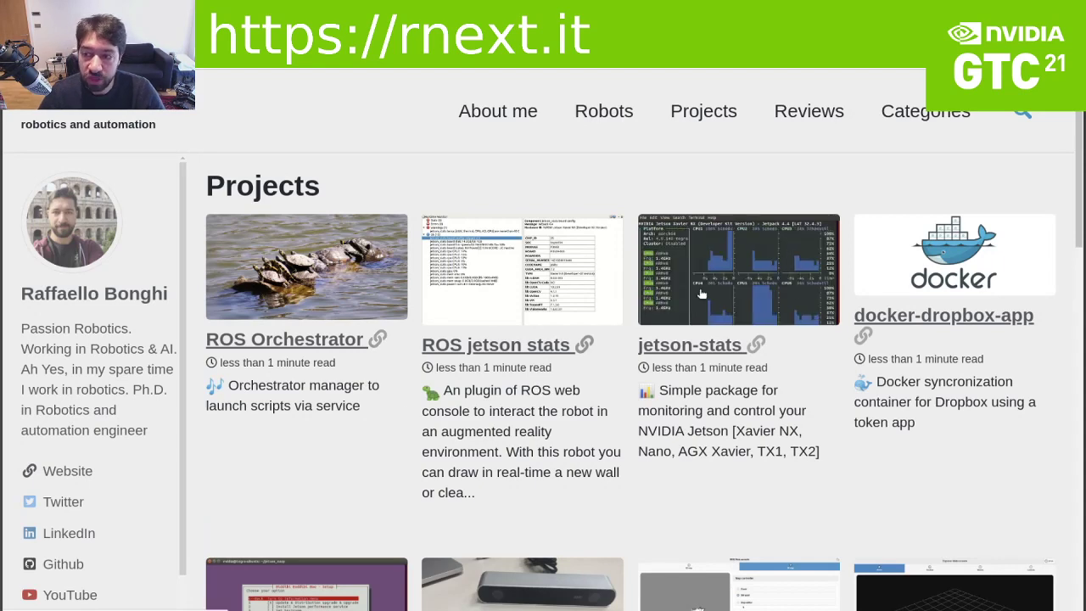
scroll(684, 366, "down", 2)
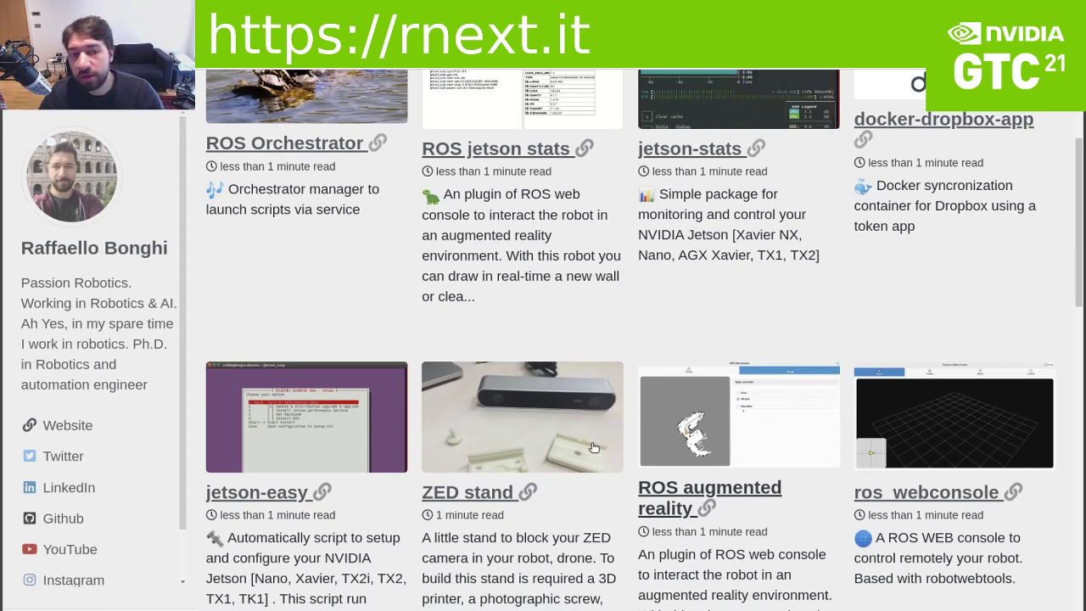
scroll(596, 378, "up", 3)
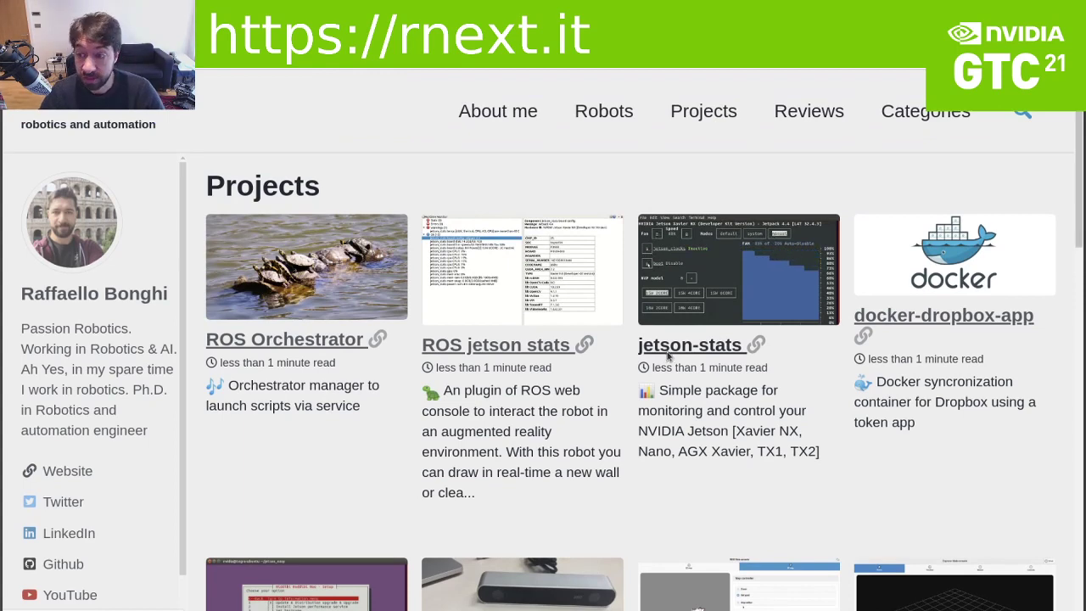
Open the jetson_stats GitHub repository and read down its README to the pip install command
left_click(668, 354)
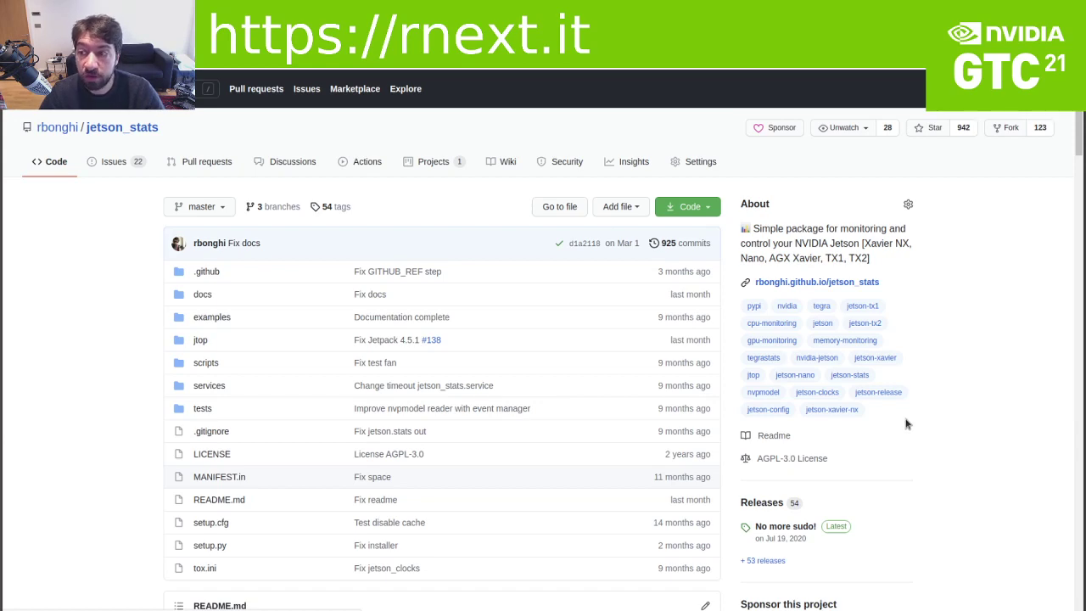
scroll(919, 475, "down", 1)
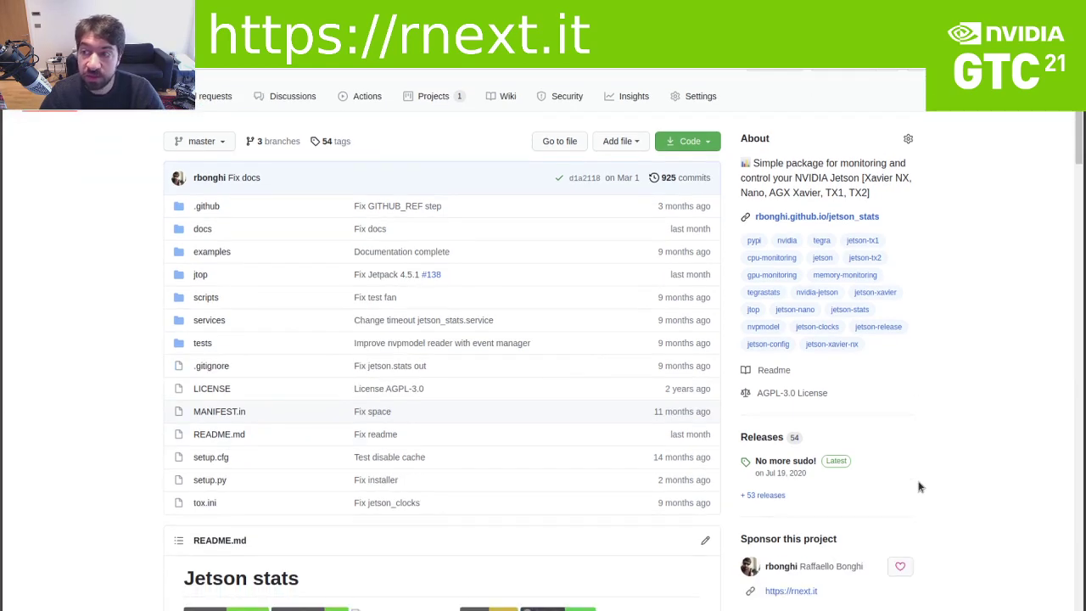
scroll(919, 487, "down", 1)
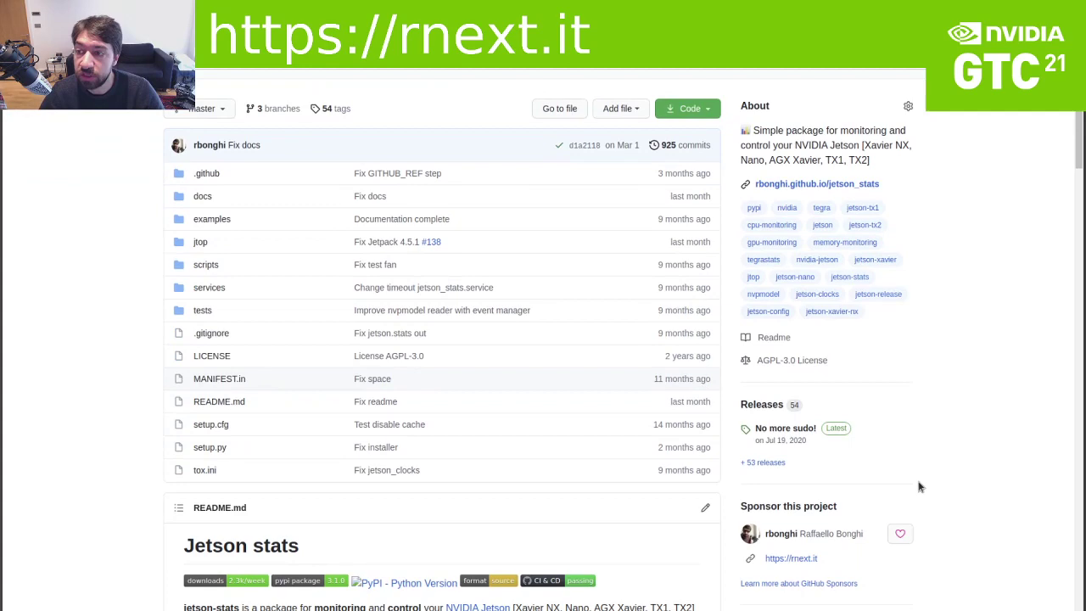
scroll(919, 486, "down", 5)
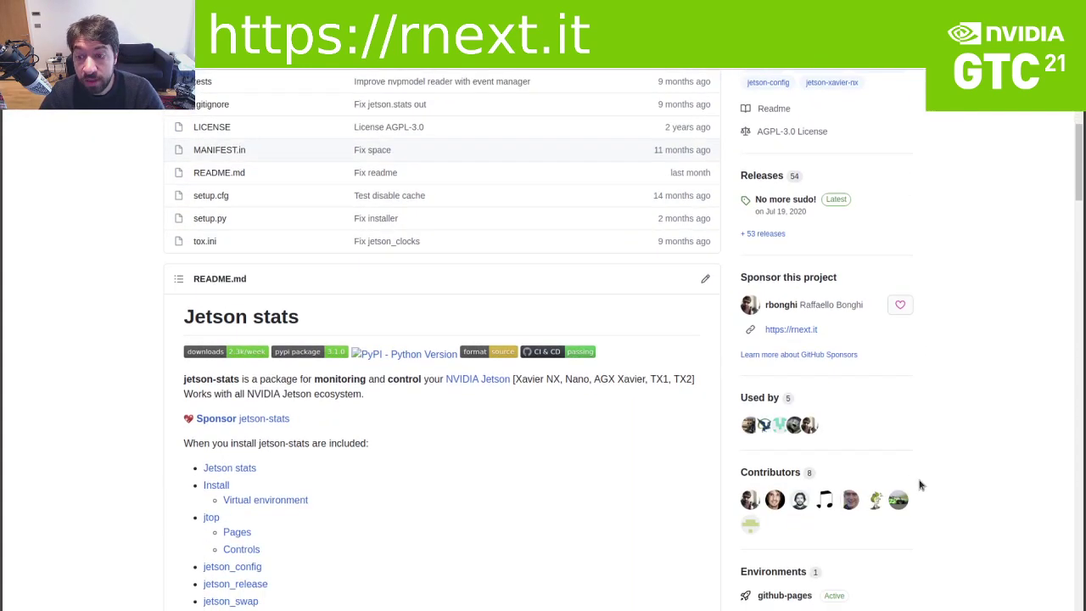
scroll(919, 485, "down", 4)
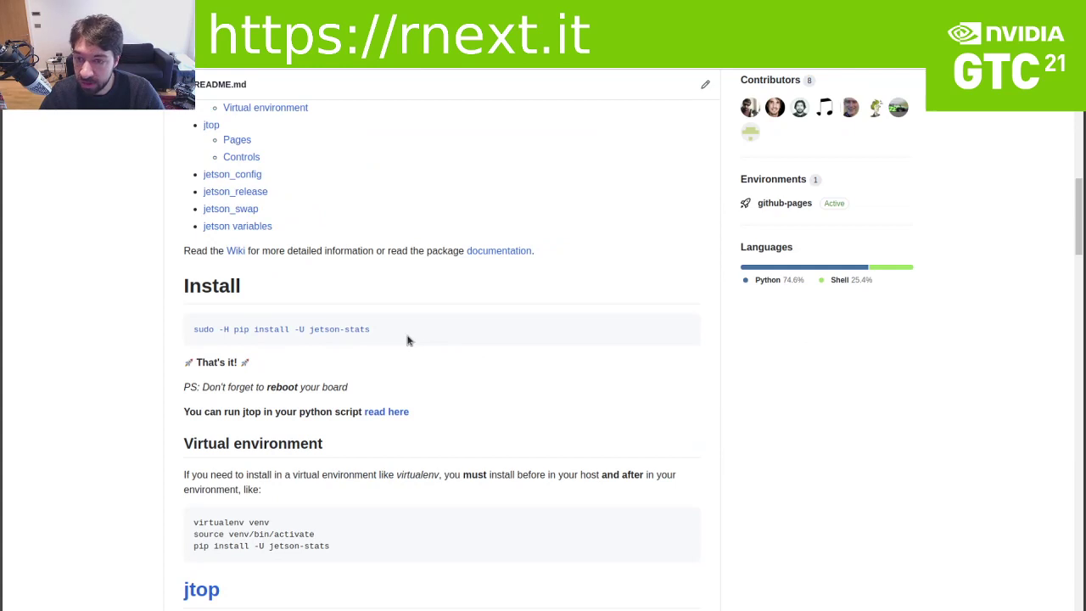
triple_click(223, 327)
left_click(335, 363)
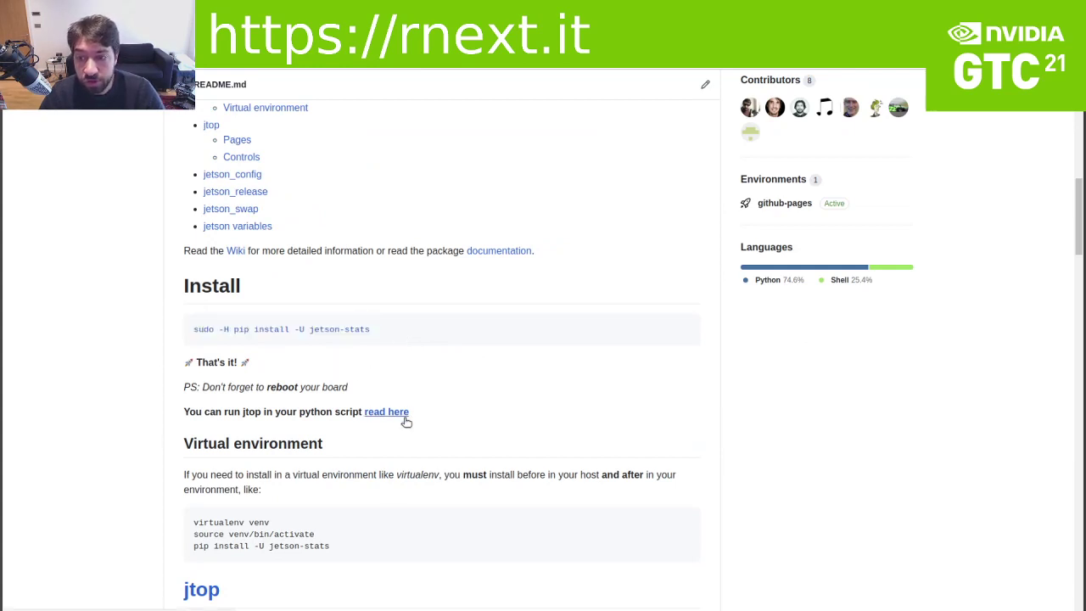
Read through the jtop sections of the README, then open the examples folder
scroll(127, 452, "down", 2)
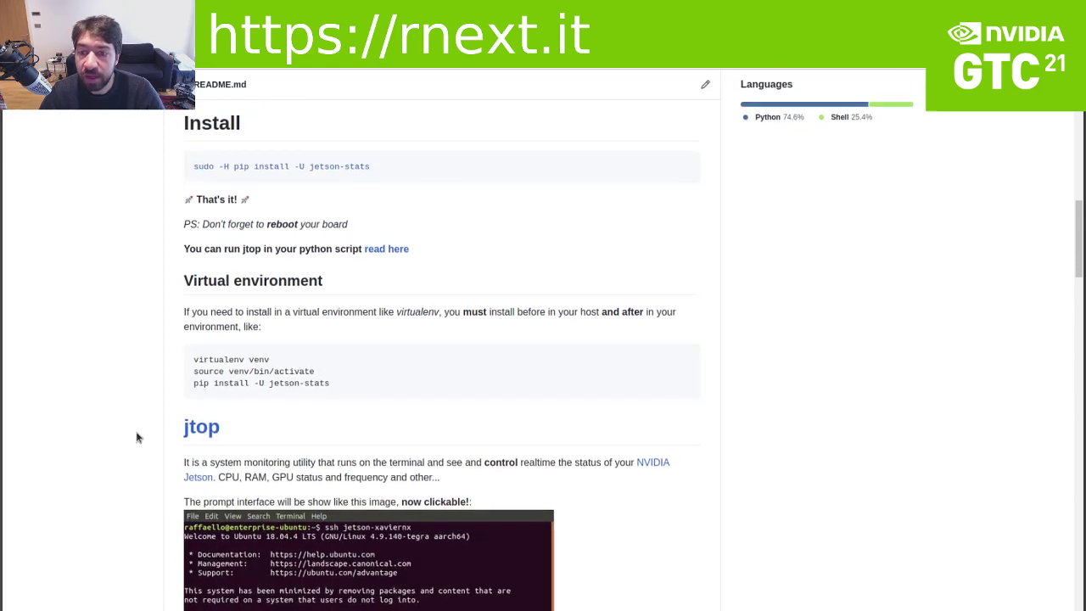
scroll(134, 443, "down", 2)
scroll(140, 434, "down", 1)
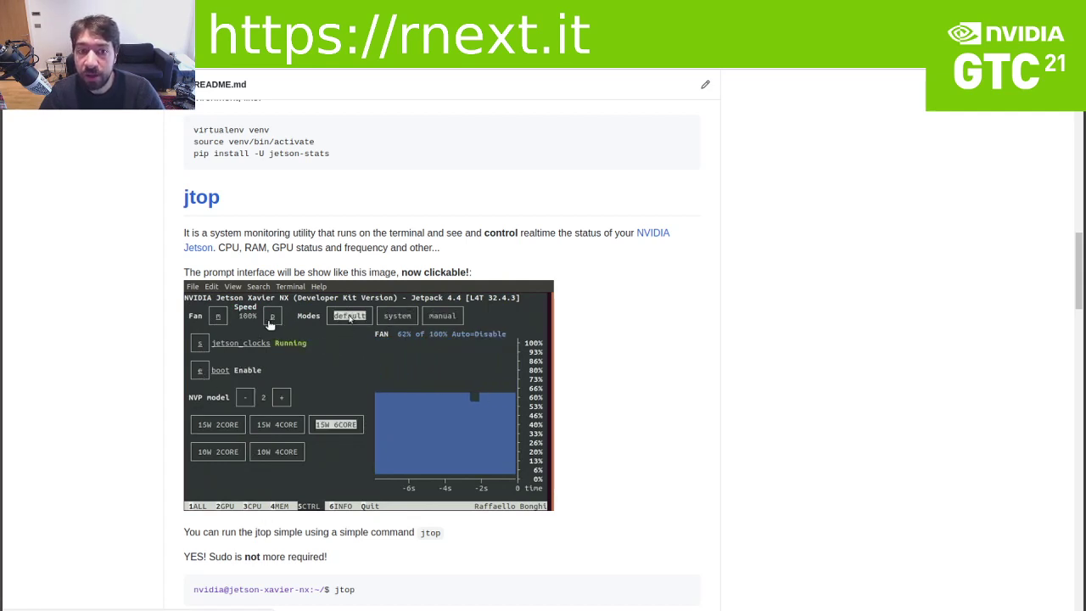
scroll(314, 494, "down", 3)
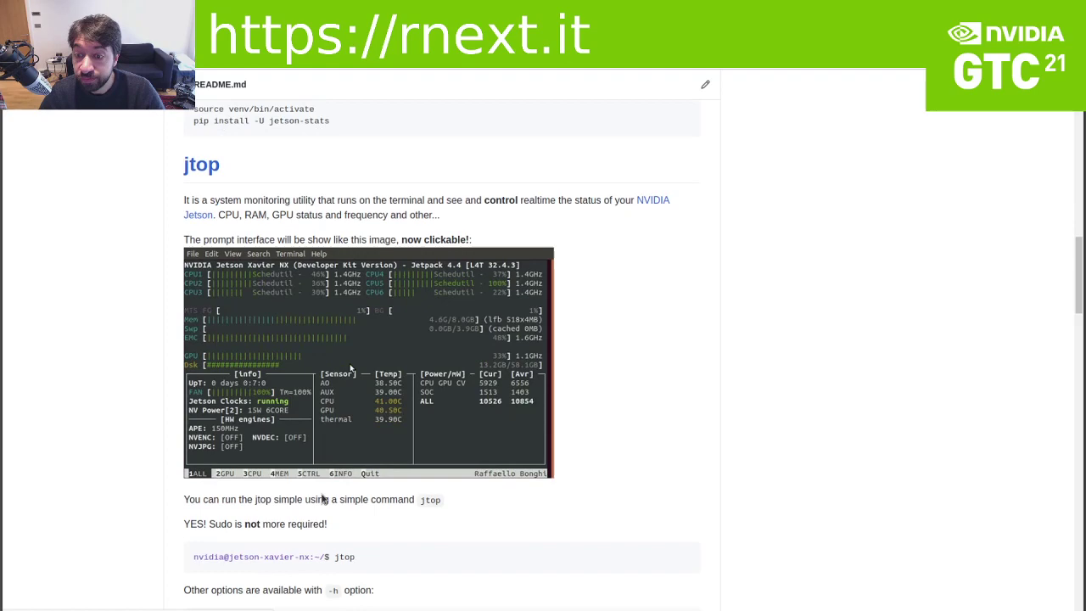
scroll(323, 475, "up", 20)
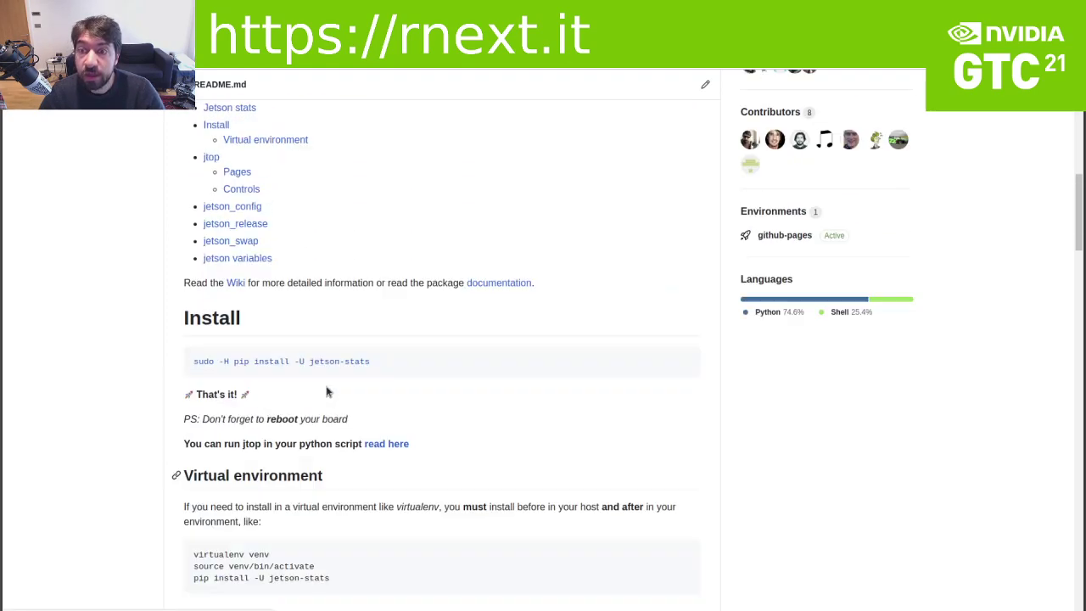
scroll(330, 379, "up", 5)
left_click(219, 221)
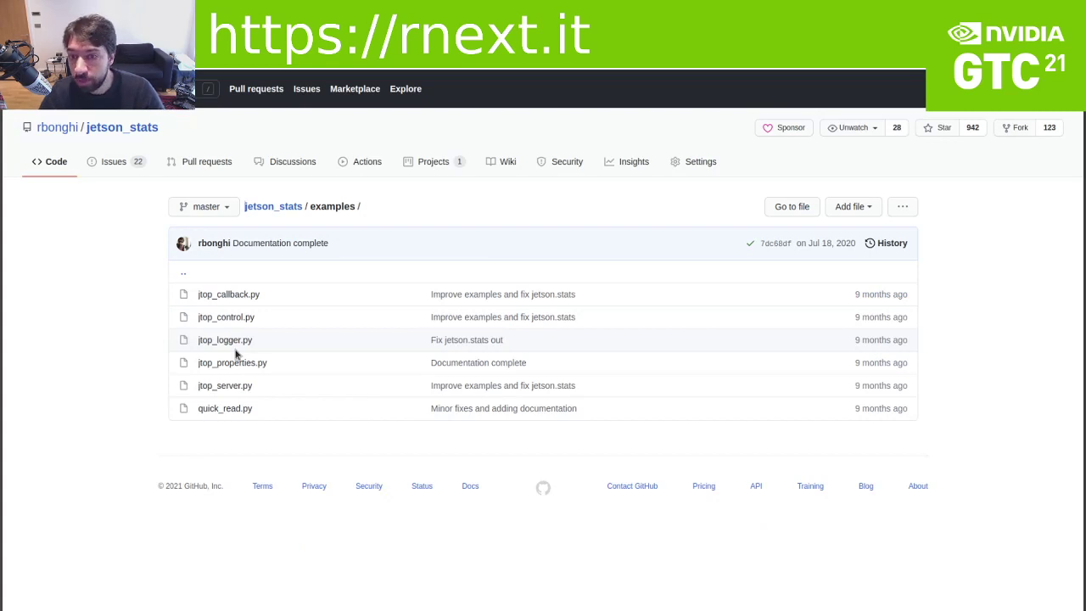
Open the jtop_logger.py example and scroll through its code
left_click(226, 341)
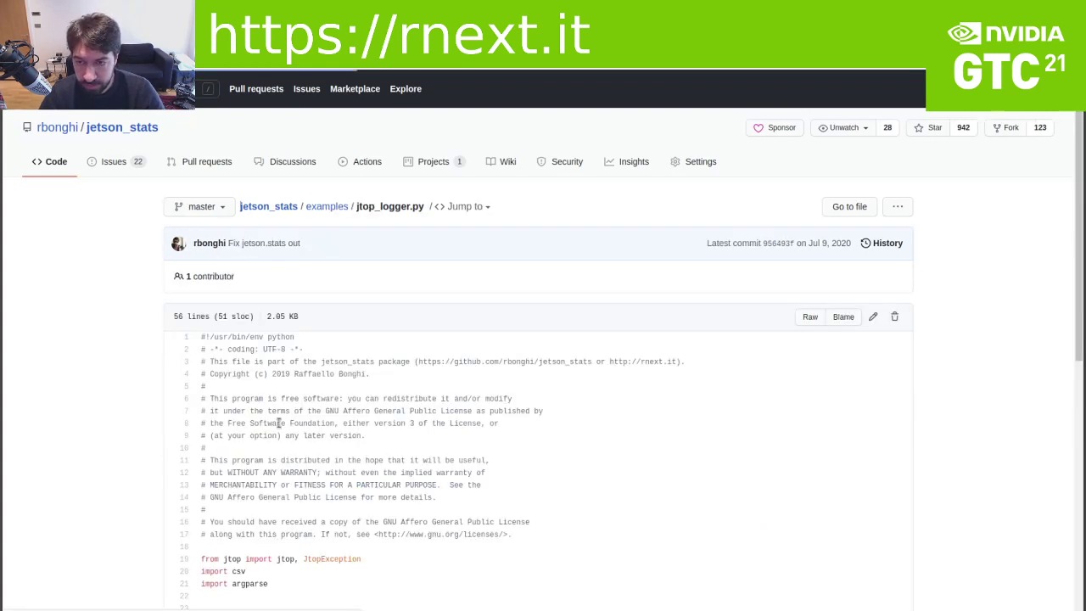
scroll(252, 437, "down", 4)
scroll(252, 438, "down", 2)
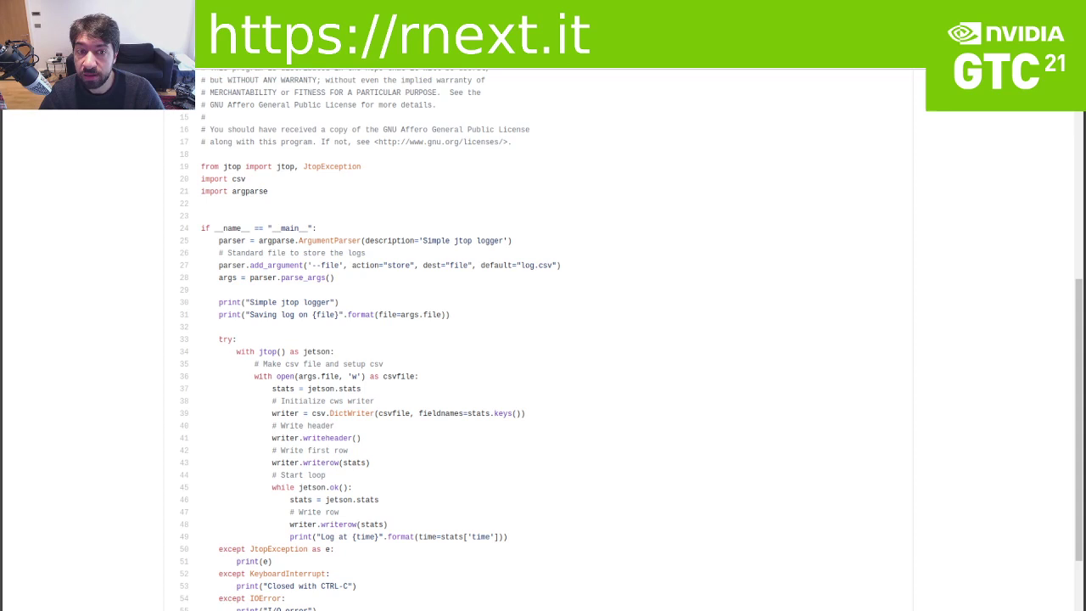
Return to the examples listing and view the jtop_control.py source instead
key("alt+Left")
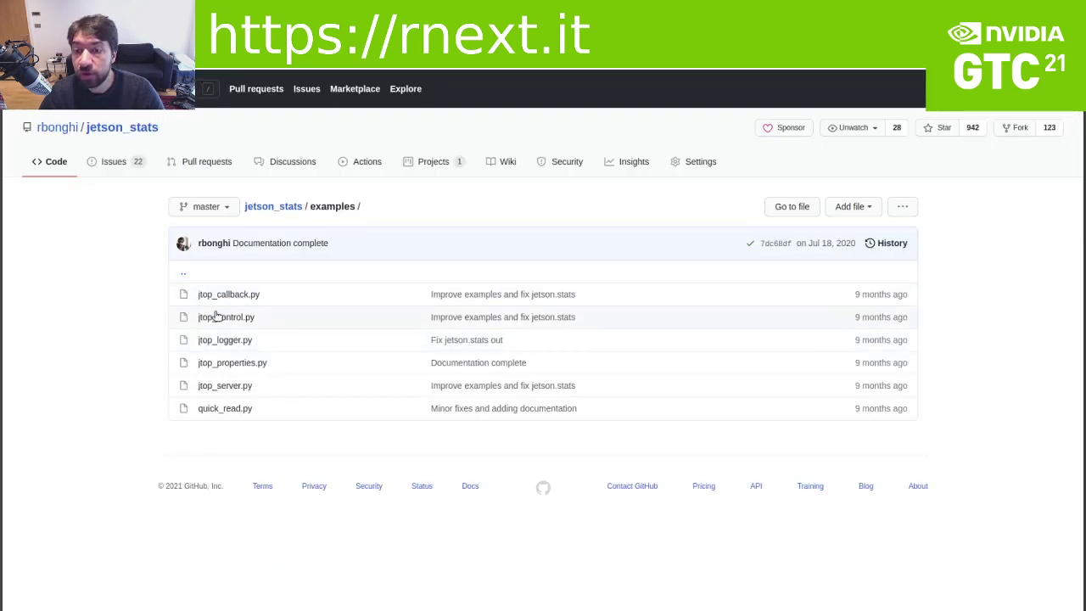
left_click(217, 319)
scroll(212, 375, "down", 4)
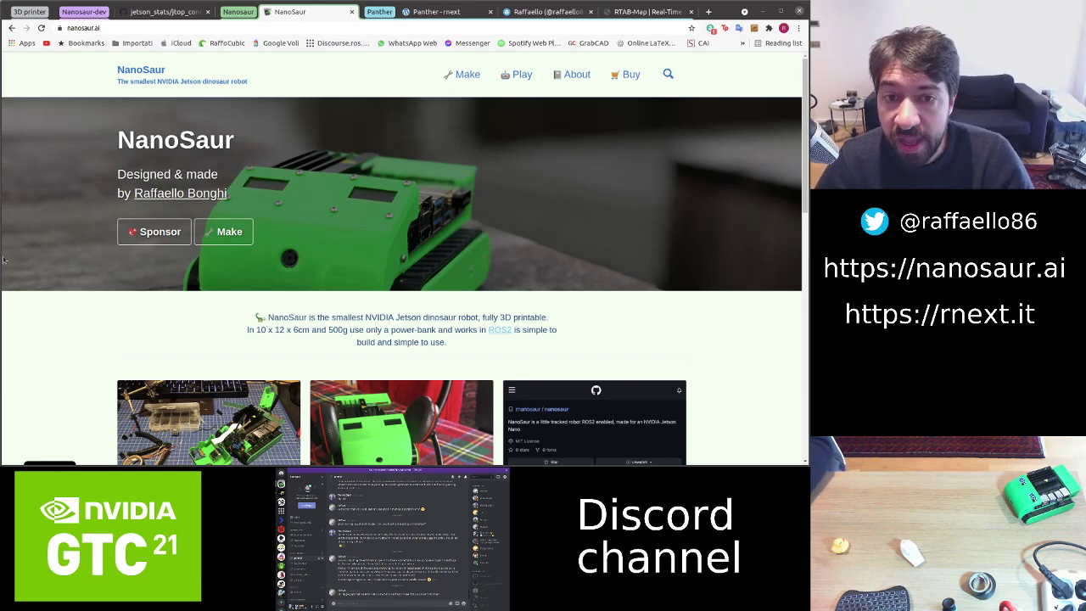
Open the NanoSaur Quick-Start Guide through the Make link on nanosaur.ai
left_click(469, 76)
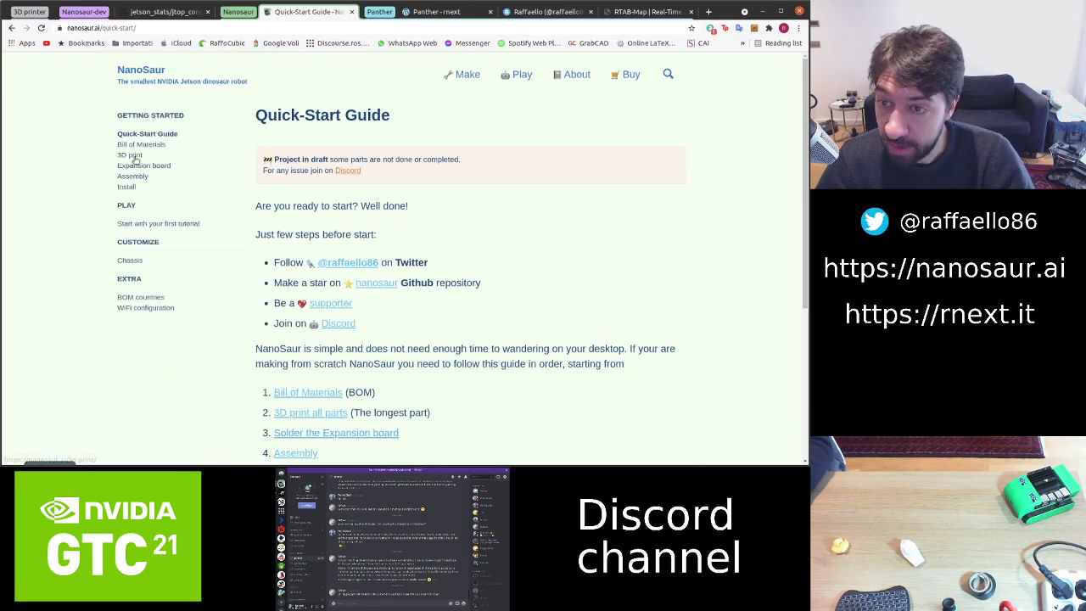
Open the 3D print page and review parts print times, PLA settings and the Base rear section
left_click(130, 155)
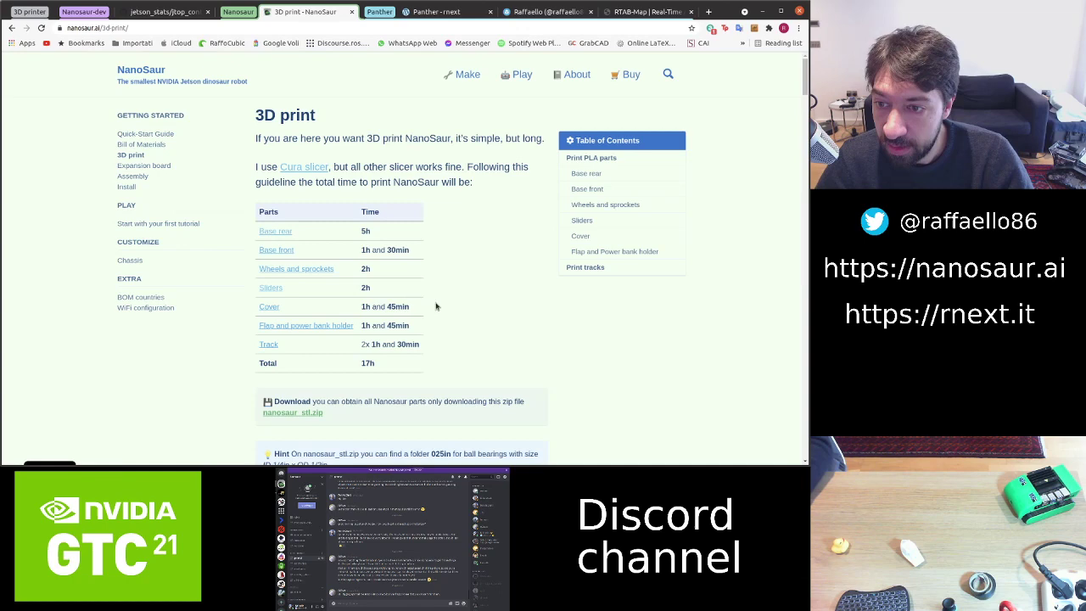
scroll(560, 328, "down", 3)
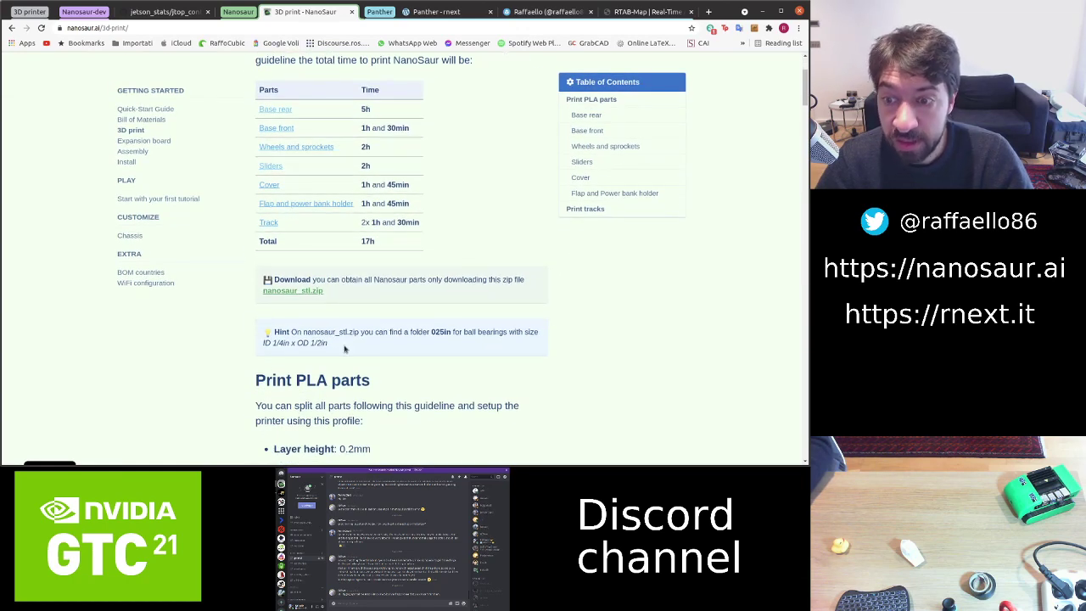
scroll(335, 349, "down", 1)
scroll(365, 370, "down", 6)
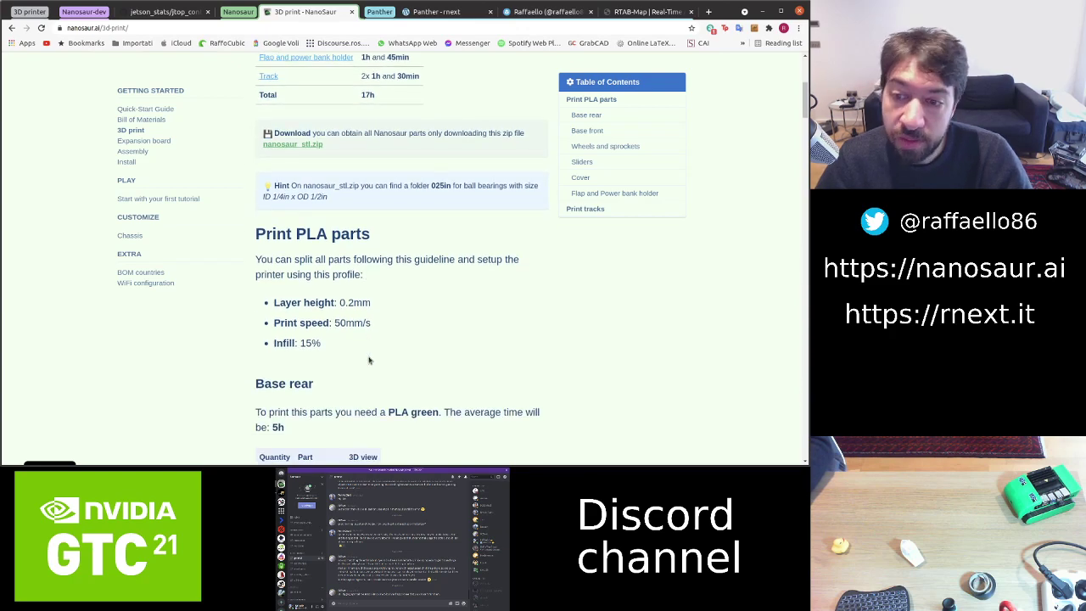
scroll(366, 359, "down", 3)
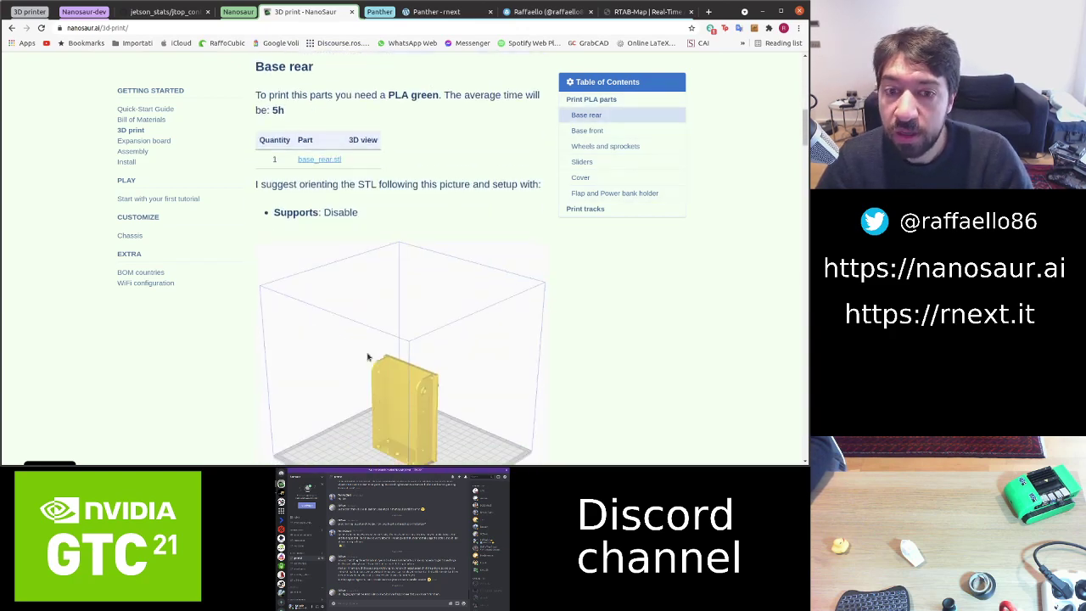
scroll(368, 357, "down", 3)
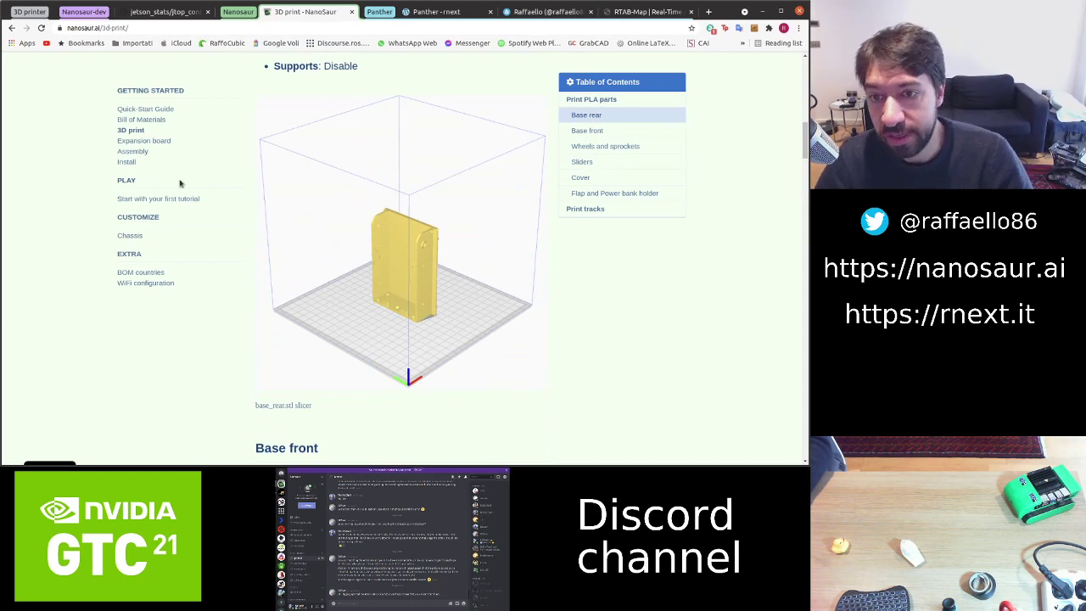
Look over the NanoSaur Bill of Materials page
left_click(149, 124)
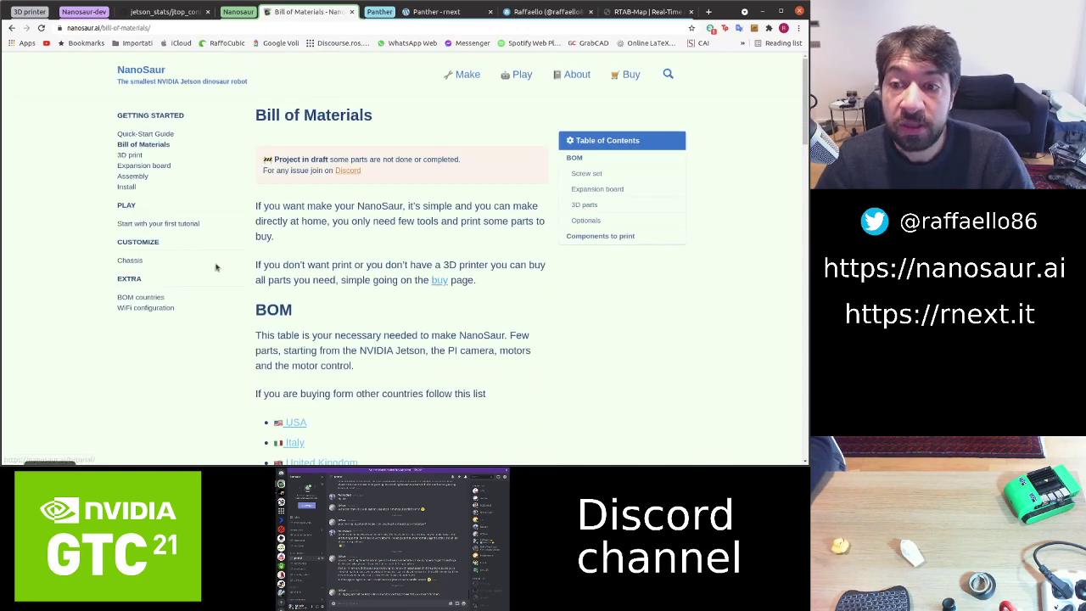
scroll(187, 174, "down", 3)
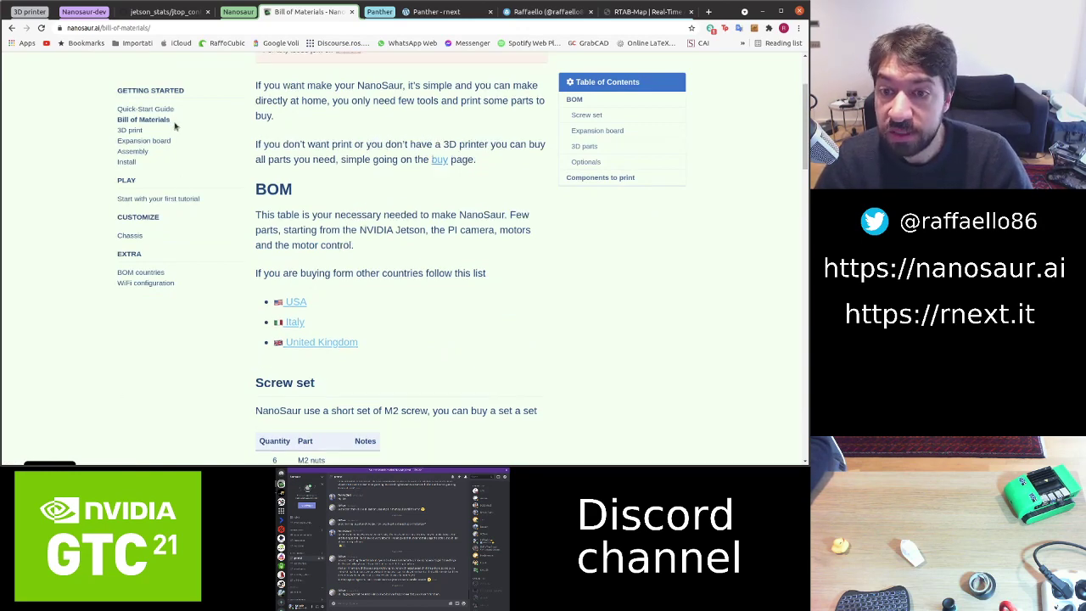
scroll(161, 119, "up", 3)
Return to the NanoSaur home page and scroll back up to its top banner
left_click(145, 76)
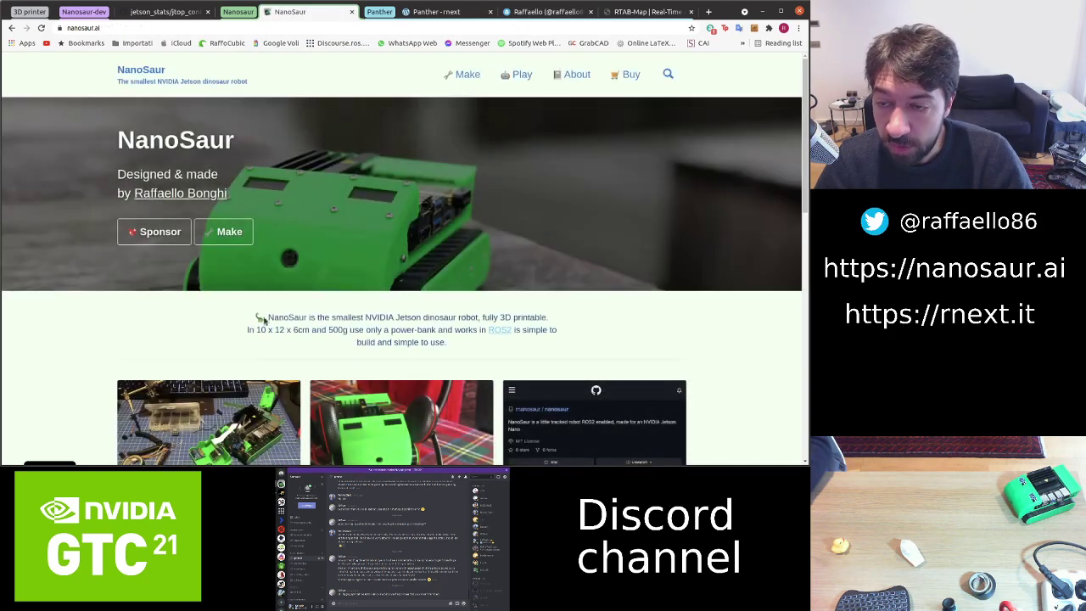
scroll(271, 339, "down", 5)
scroll(283, 360, "down", 2)
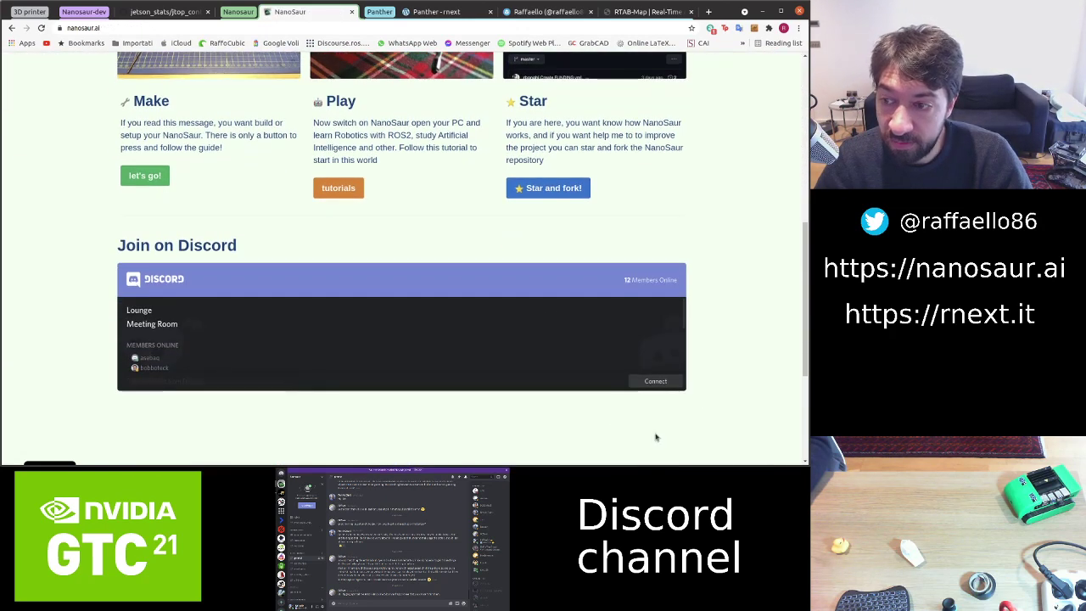
scroll(645, 373, "up", 2)
scroll(412, 305, "up", 1)
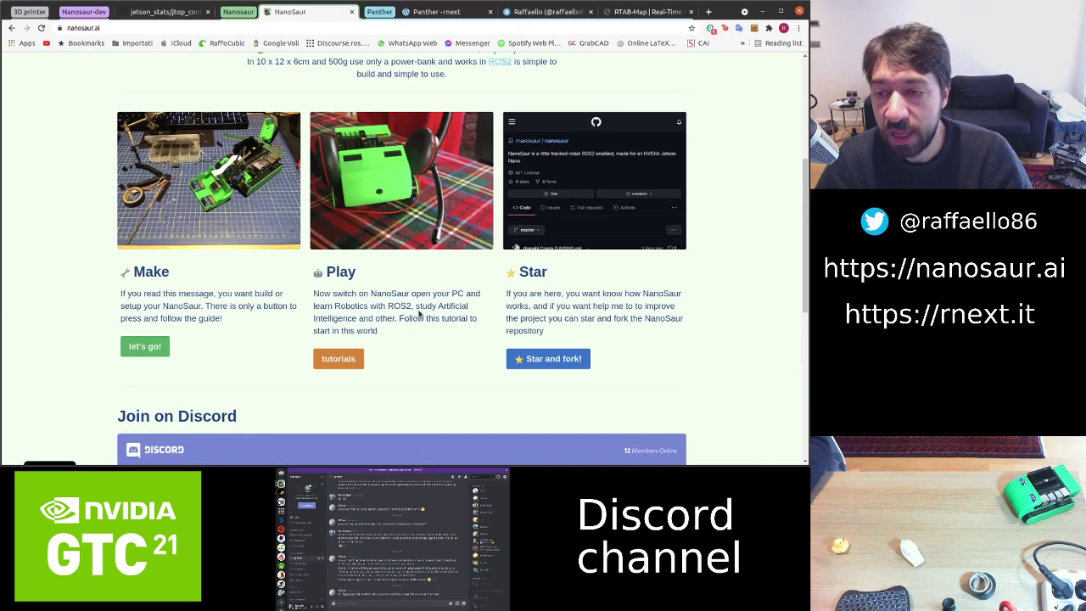
scroll(419, 314, "up", 4)
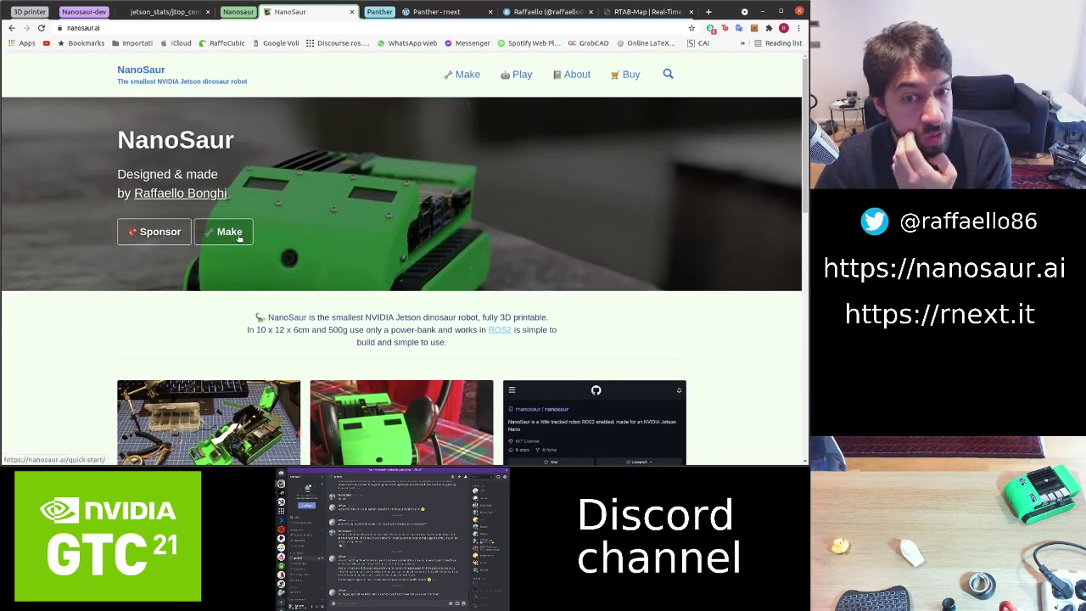
Open the NanoSaur Assembly guide and read past the Flap parts to the Body motors block
left_click(239, 238)
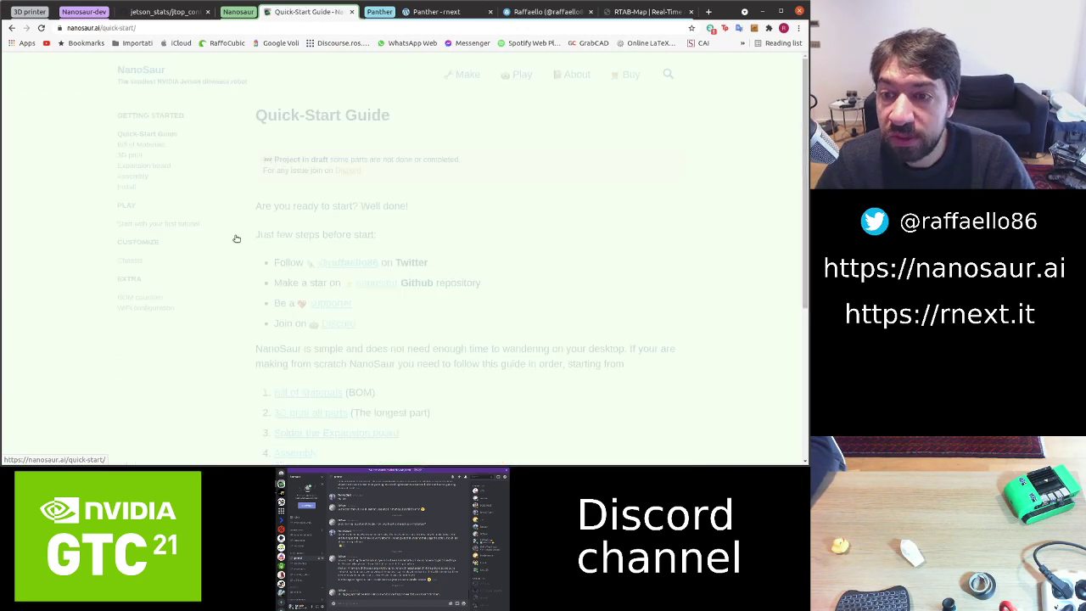
left_click(134, 179)
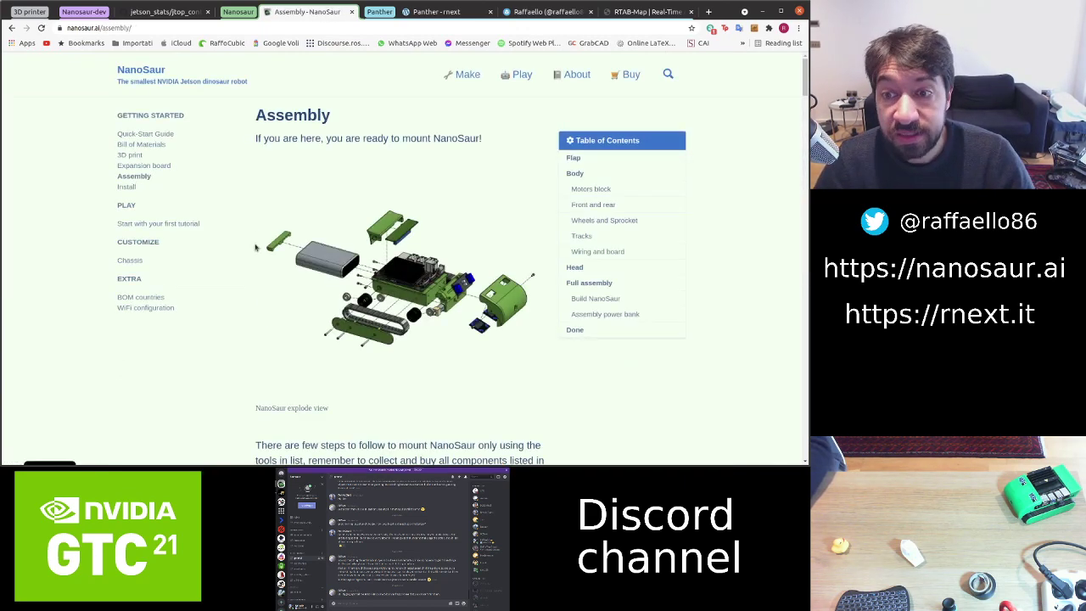
scroll(397, 344, "down", 2)
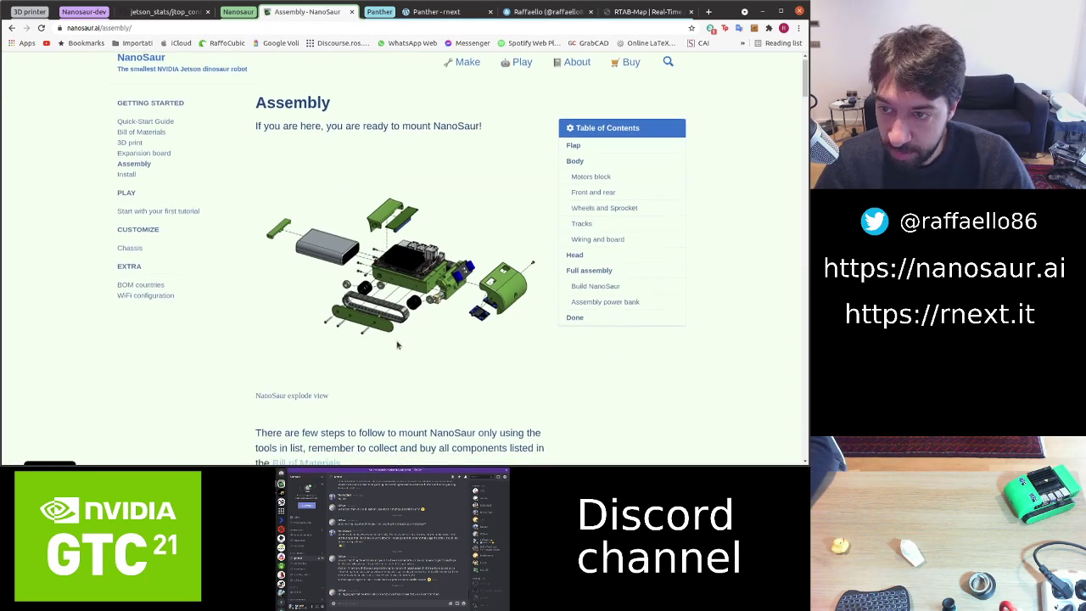
scroll(396, 344, "down", 6)
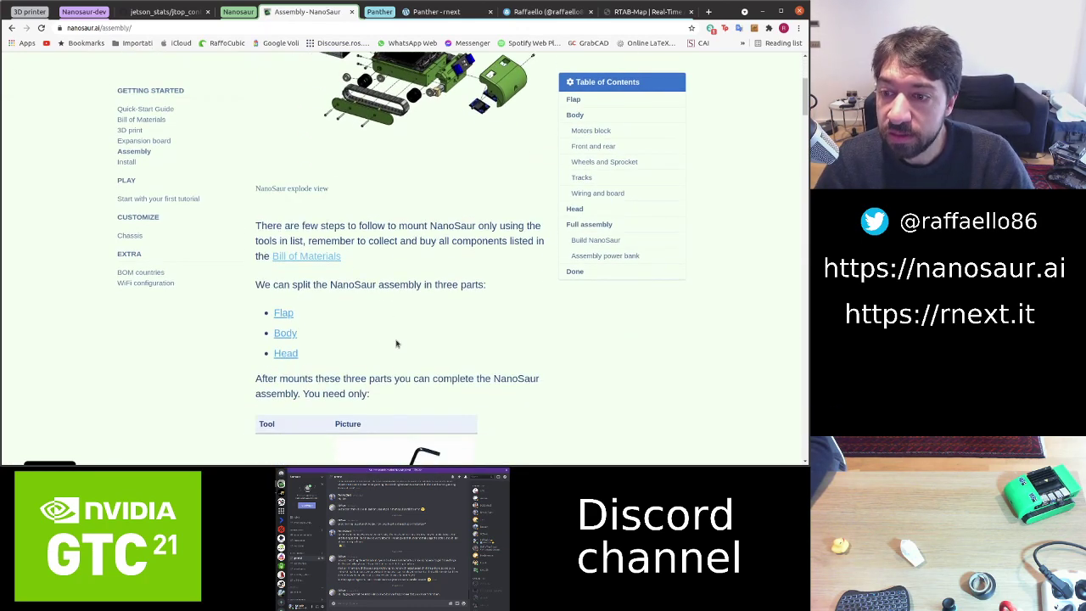
scroll(396, 344, "down", 9)
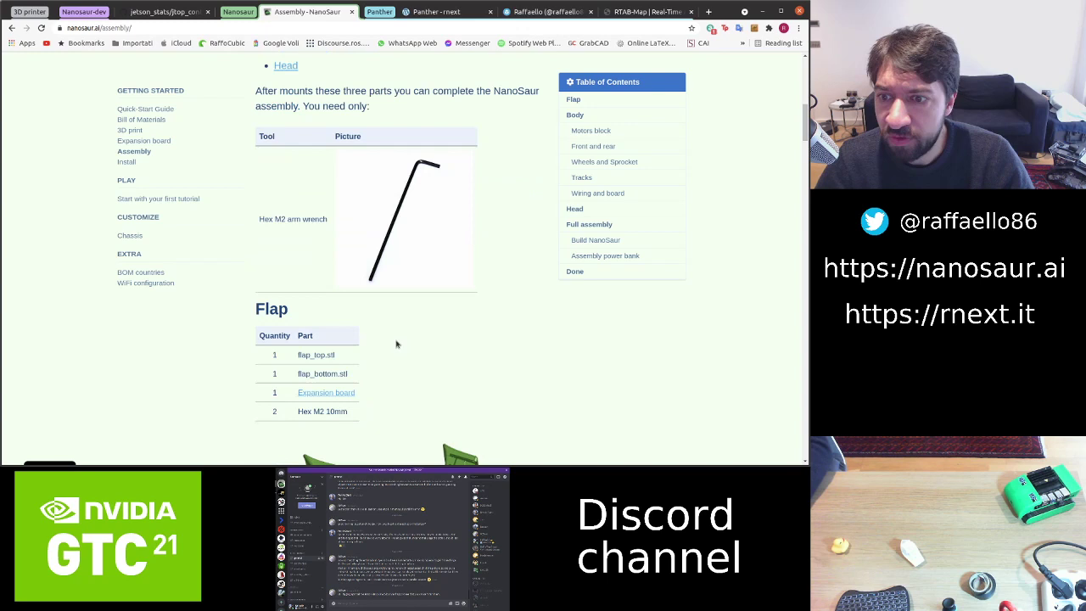
scroll(396, 344, "down", 2)
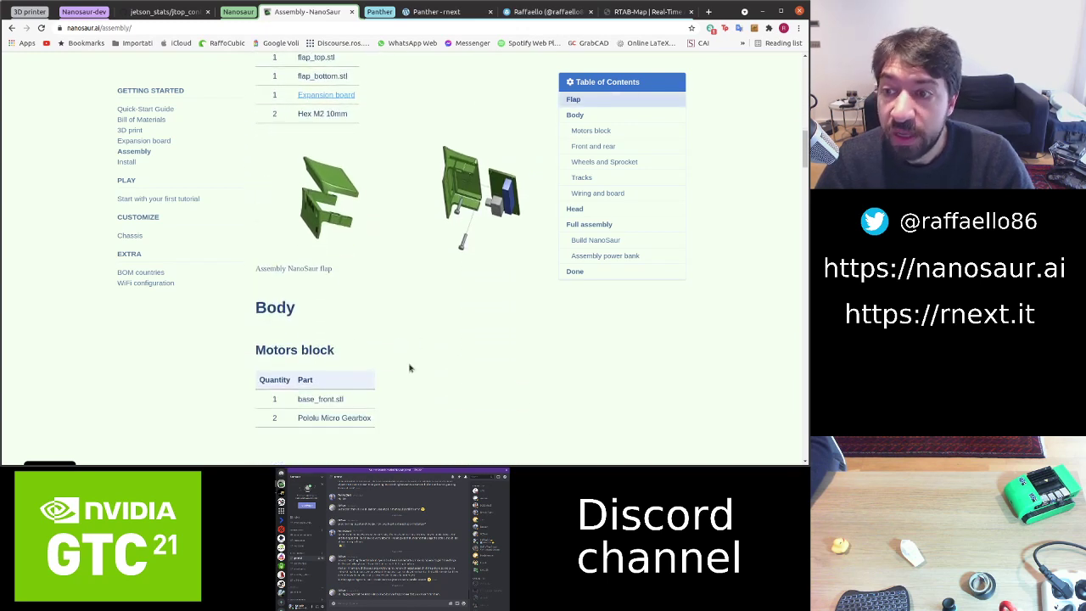
scroll(408, 367, "down", 9)
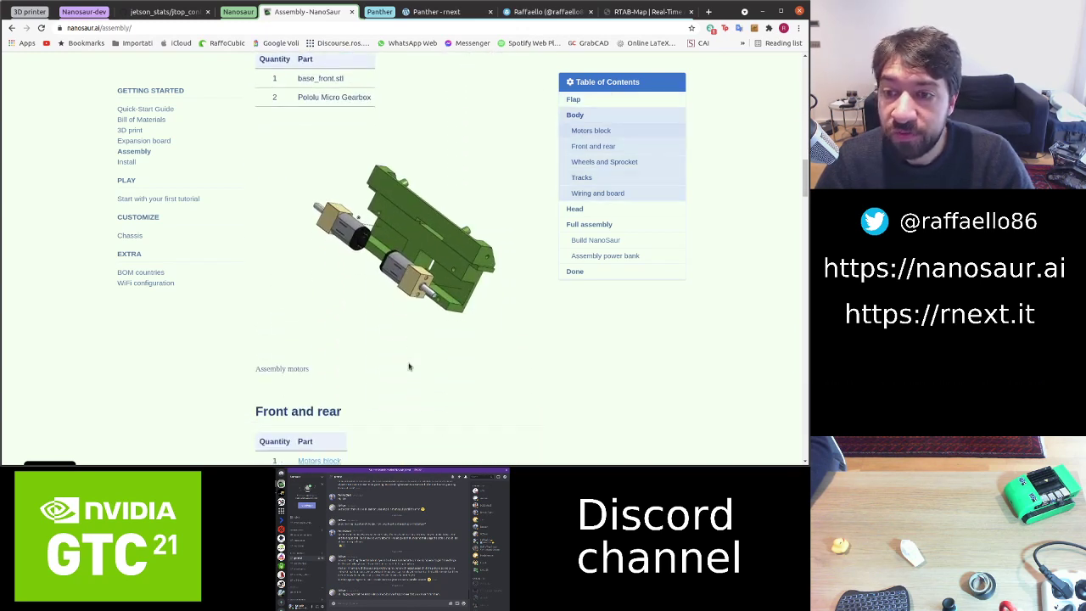
Open the NanoSaur Install page and read the micro SD flashing steps and install script command
left_click(127, 161)
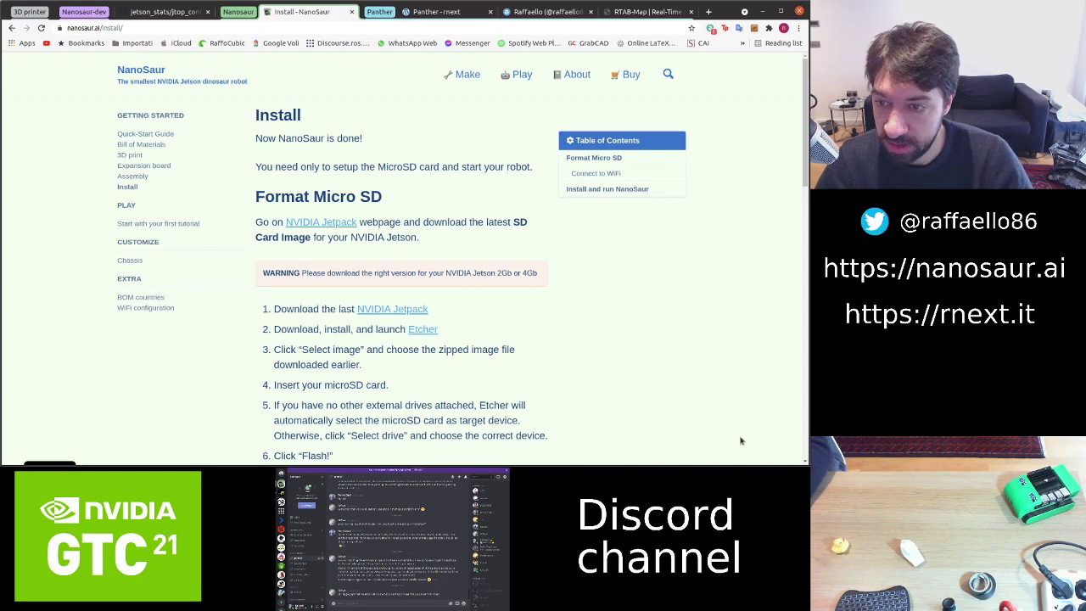
scroll(693, 405, "down", 10)
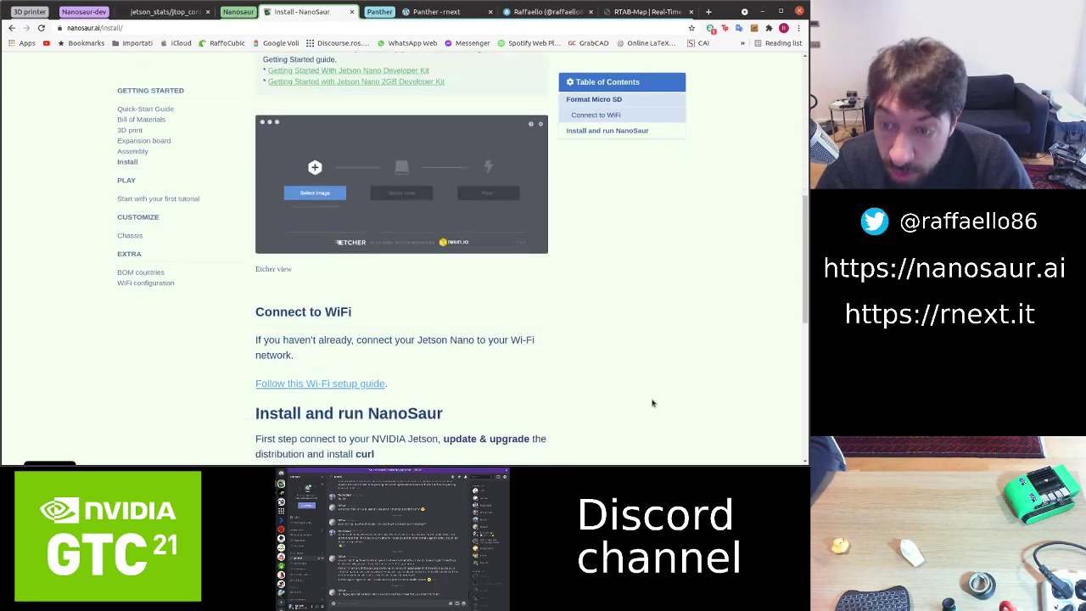
scroll(652, 403, "down", 6)
left_click_drag(363, 379, 526, 383)
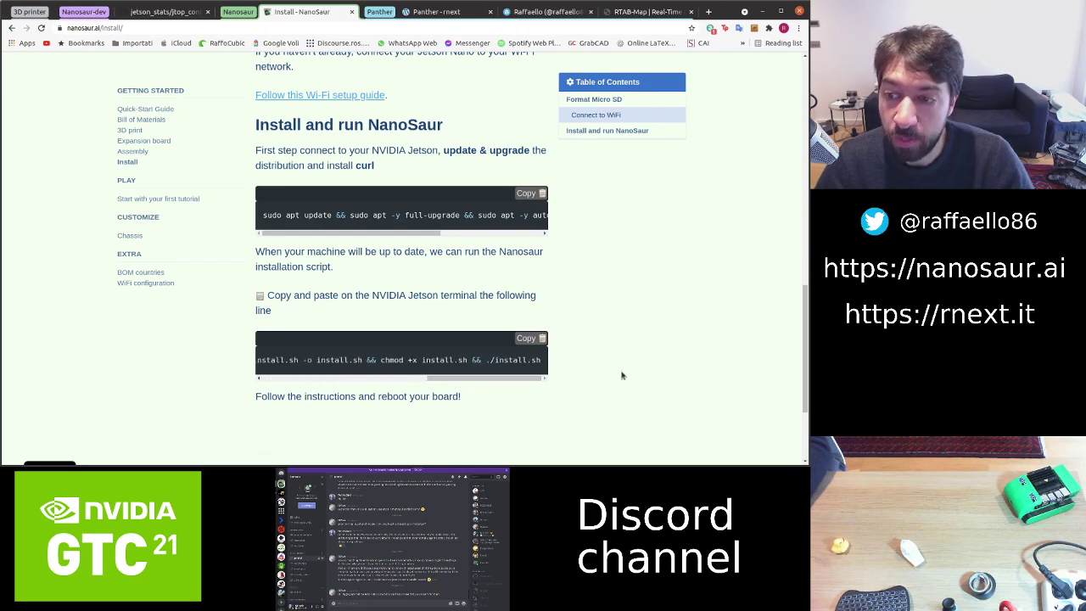
scroll(620, 365, "up", 8)
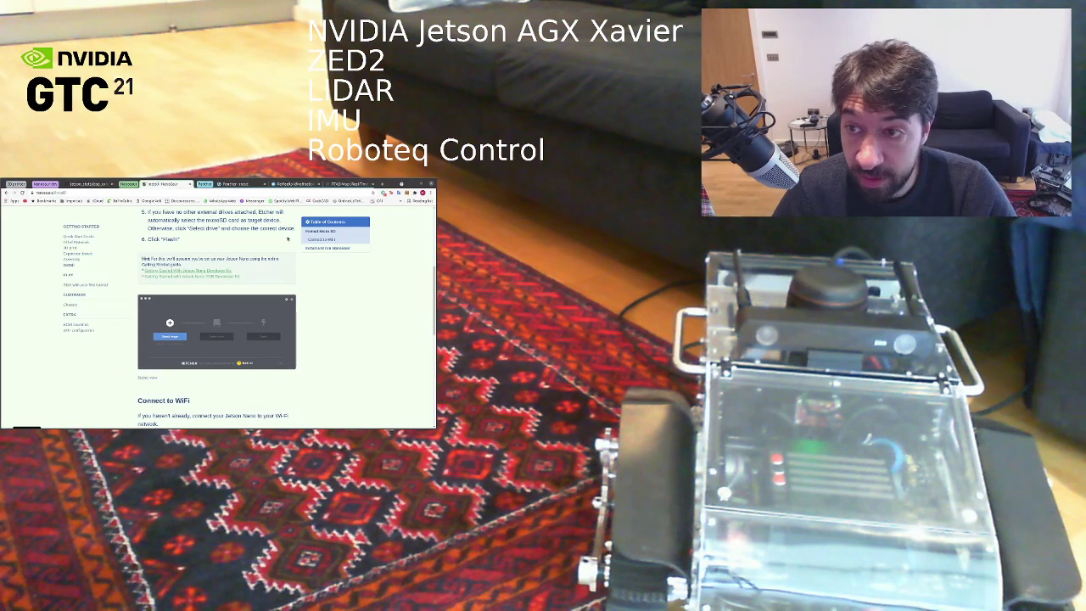
Switch to the Panther "A robot to explore the world" tab and scroll down slightly
key("ctrl+Tab")
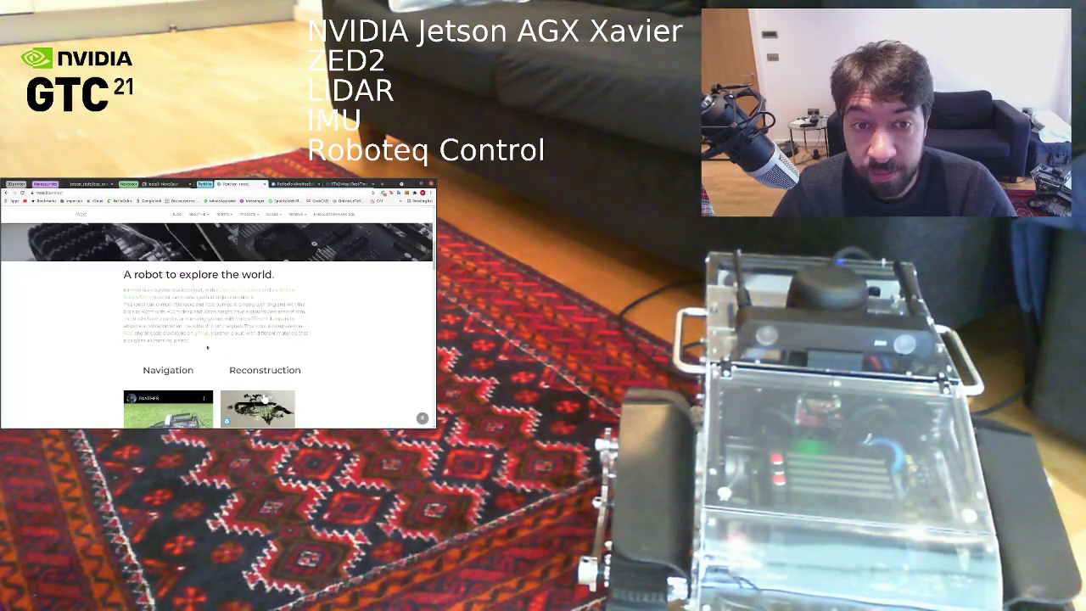
scroll(198, 347, "down", 2)
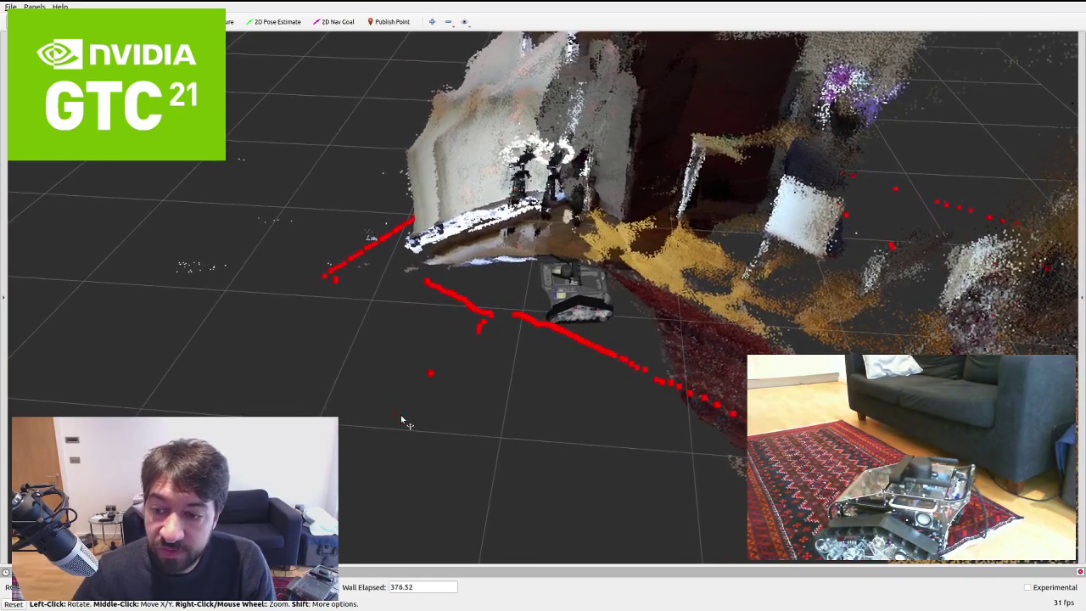
Orbit Panther's RViz point-cloud map to another angle, then down to a low side view
mouse_move(477, 321)
left_mouse_down()
mouse_move(627, 355)
mouse_move(564, 386)
left_mouse_up()
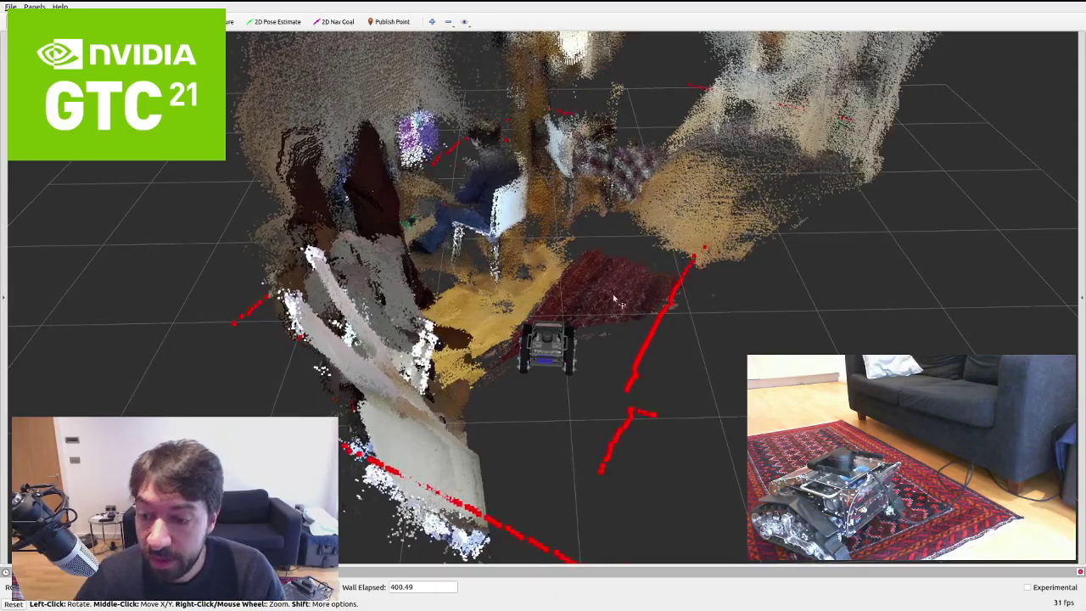
left_click_drag(523, 290, 543, 179)
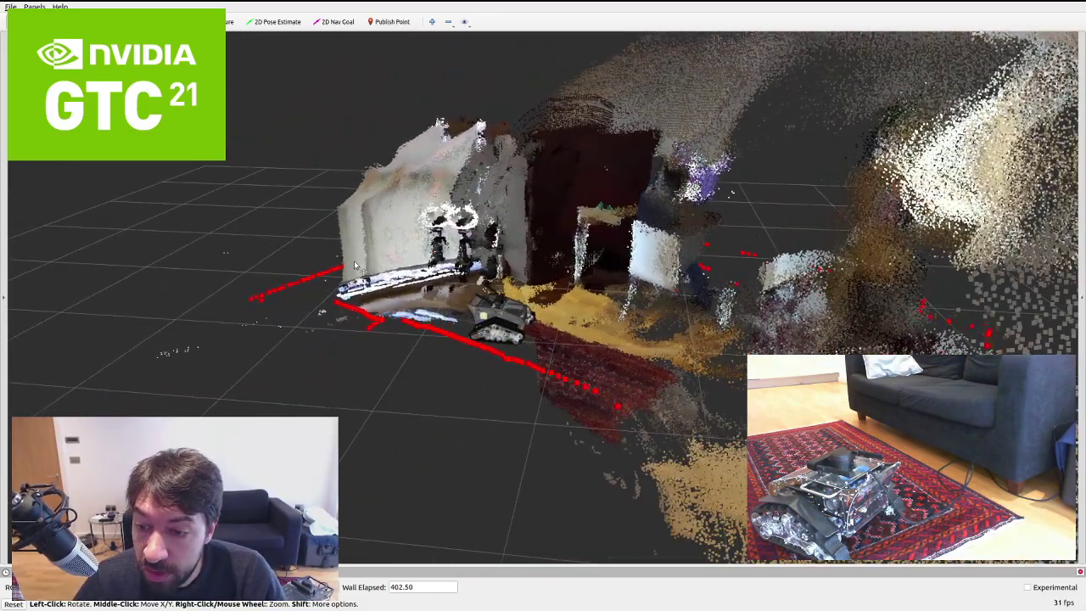
Zoom in on the Panther model and orbit the point cloud to look down onto the rug
scroll(501, 324, "down", 10)
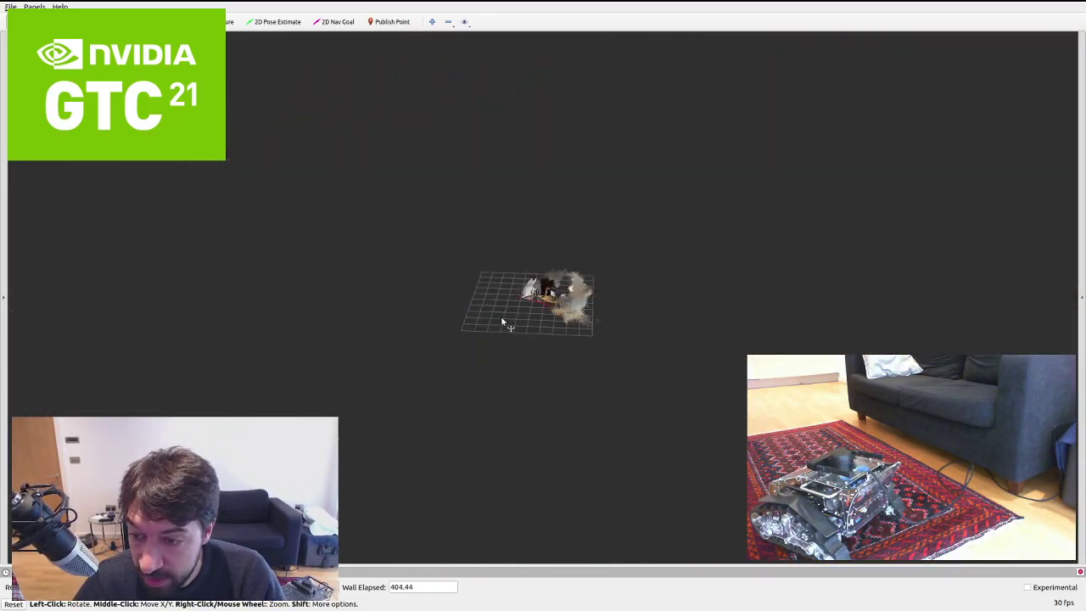
scroll(502, 323, "up", 10)
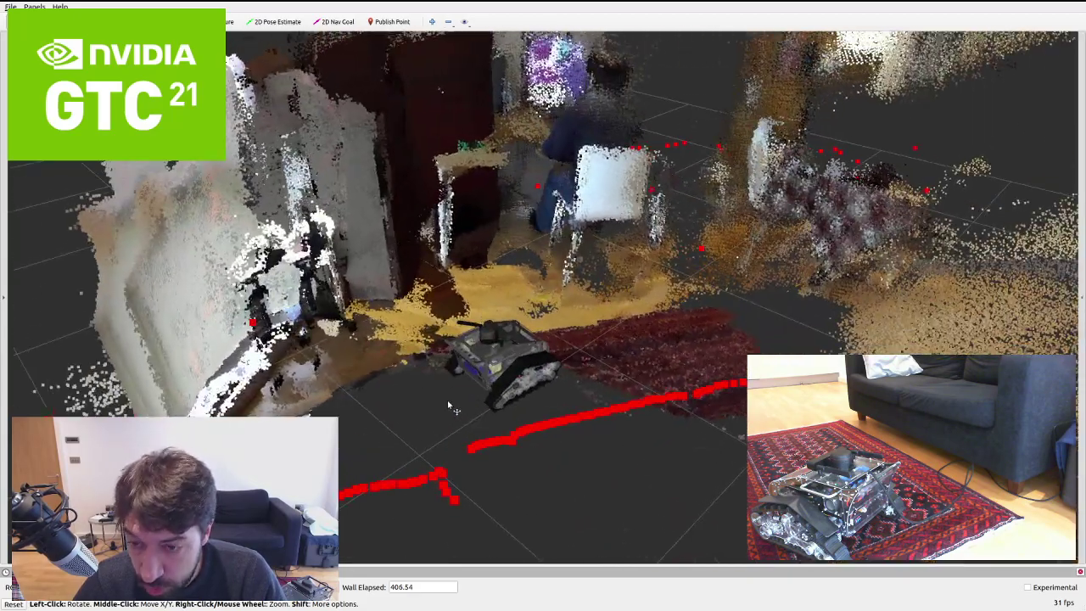
scroll(449, 407, "up", 5)
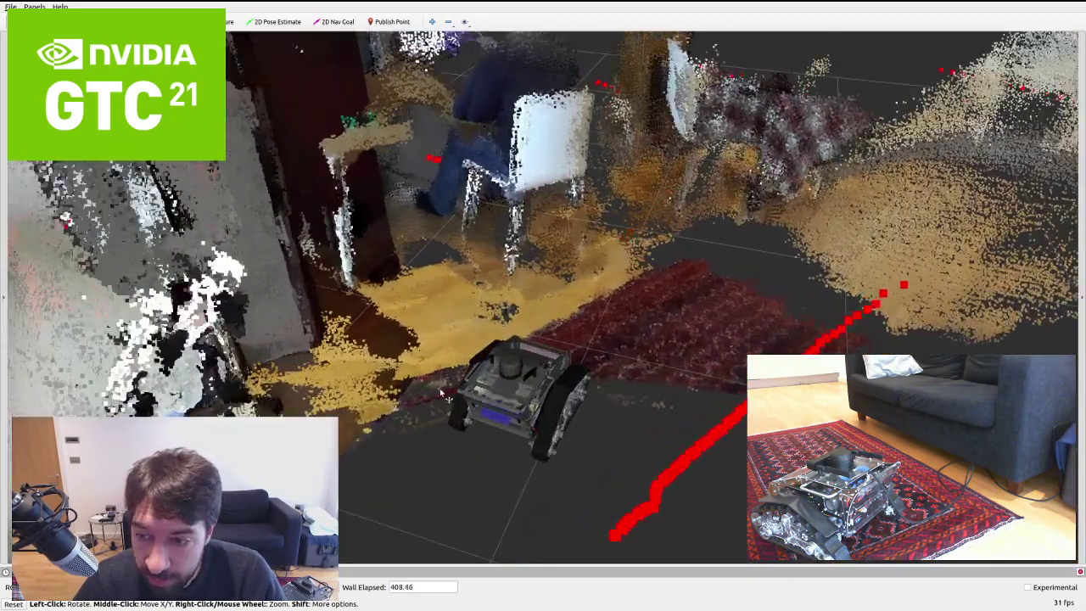
mouse_move(441, 392)
left_mouse_down()
mouse_move(232, 357)
mouse_move(348, 380)
mouse_move(357, 397)
left_mouse_up()
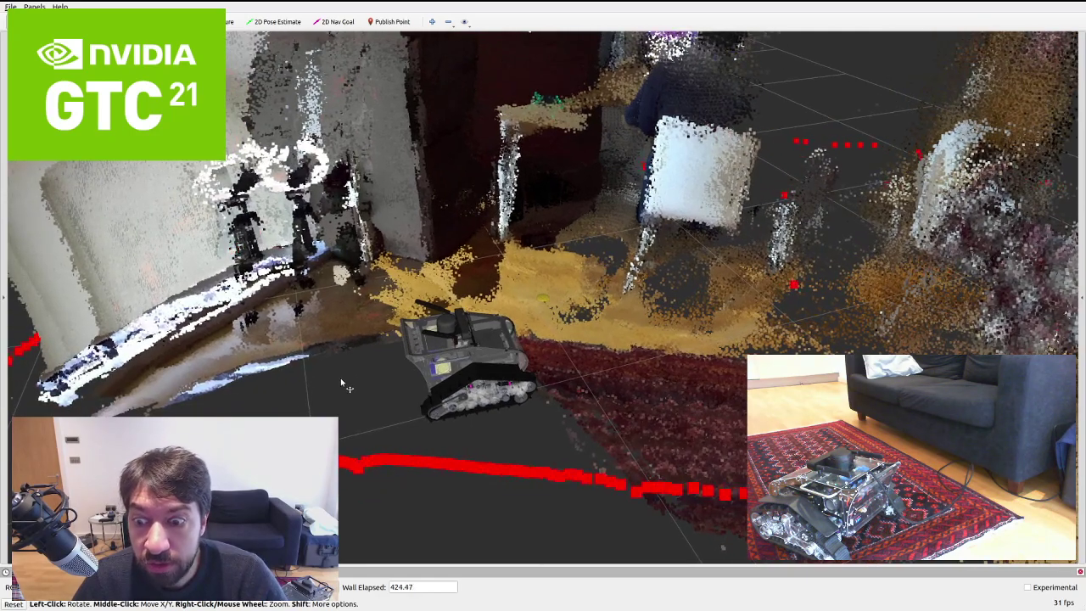
left_click_drag(341, 383, 547, 356)
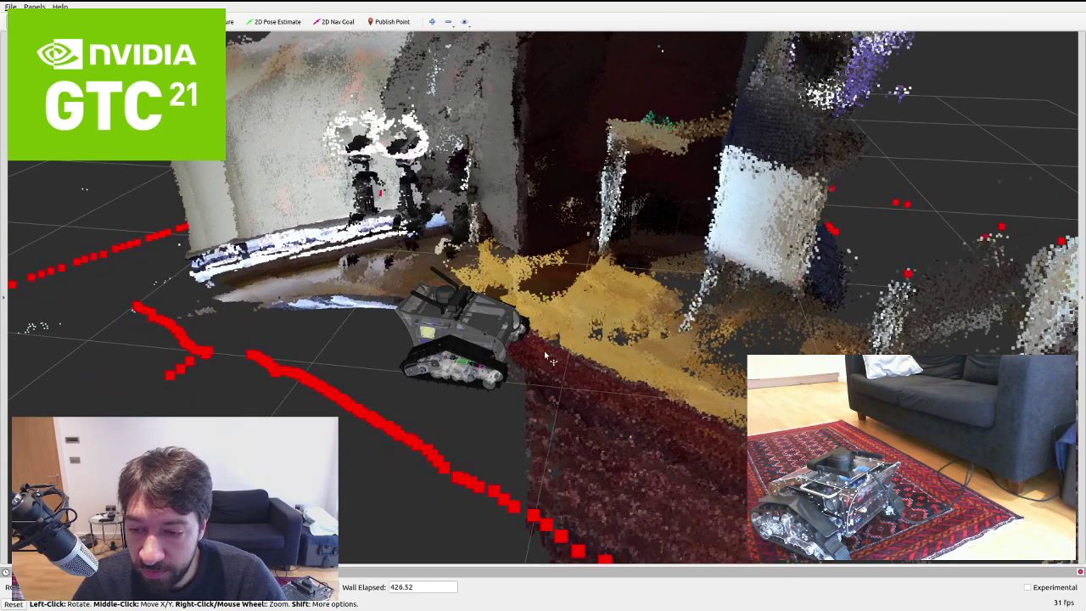
scroll(543, 358, "up", 5)
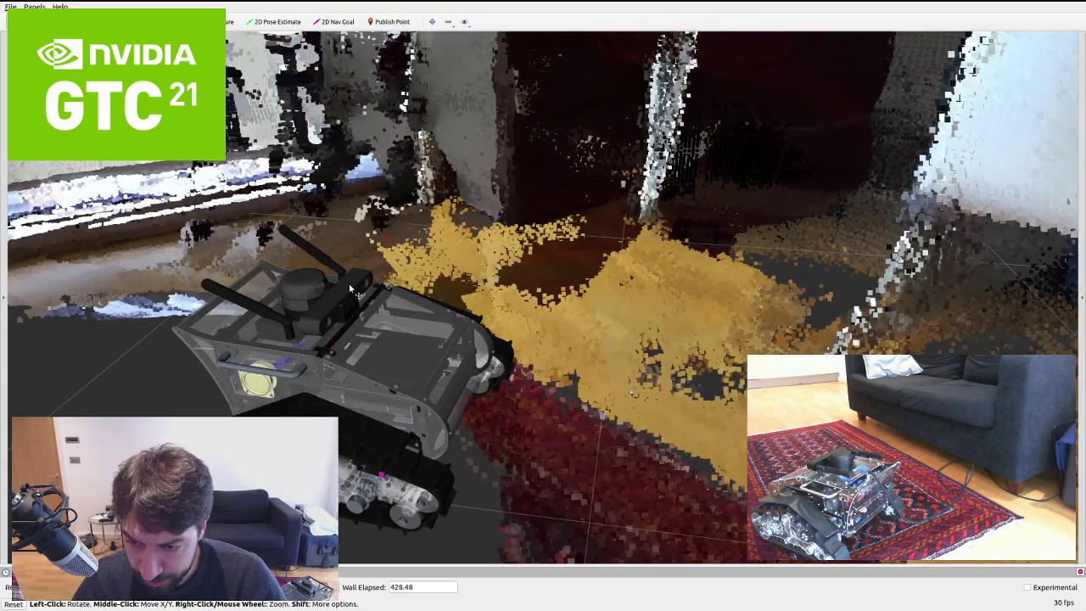
mouse_move(341, 326)
left_mouse_down()
mouse_move(686, 471)
mouse_move(718, 471)
left_mouse_up()
mouse_move(740, 433)
left_mouse_down()
mouse_move(780, 428)
mouse_move(723, 439)
mouse_move(714, 458)
left_mouse_up()
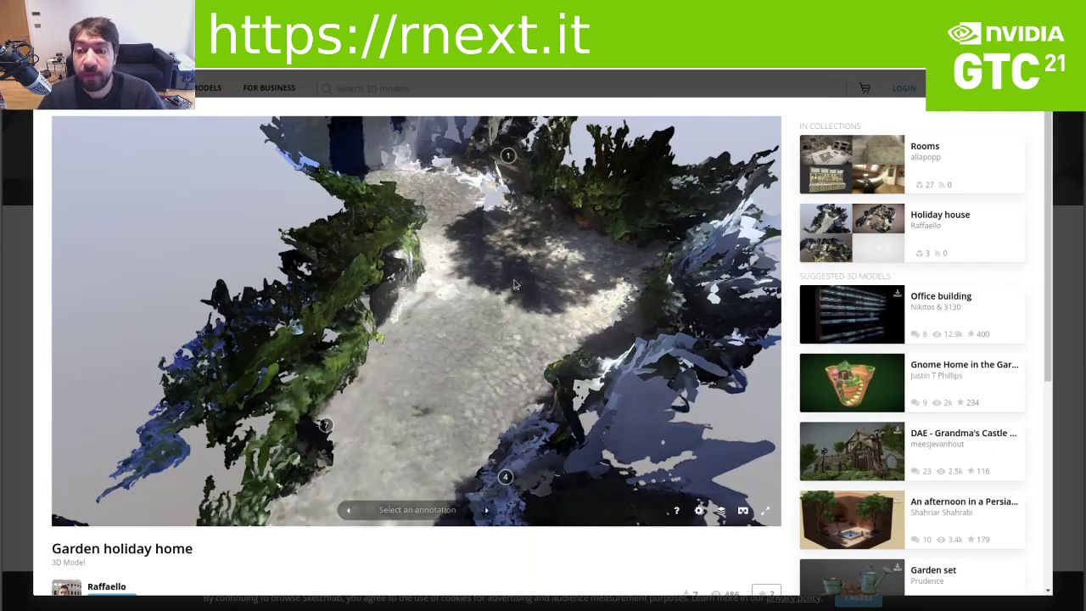
Orbit the Garden holiday home model for an overview, then look along the gravel path
mouse_move(501, 295)
left_mouse_down()
mouse_move(429, 369)
mouse_move(388, 347)
mouse_move(221, 361)
mouse_move(345, 375)
mouse_move(425, 364)
left_mouse_up()
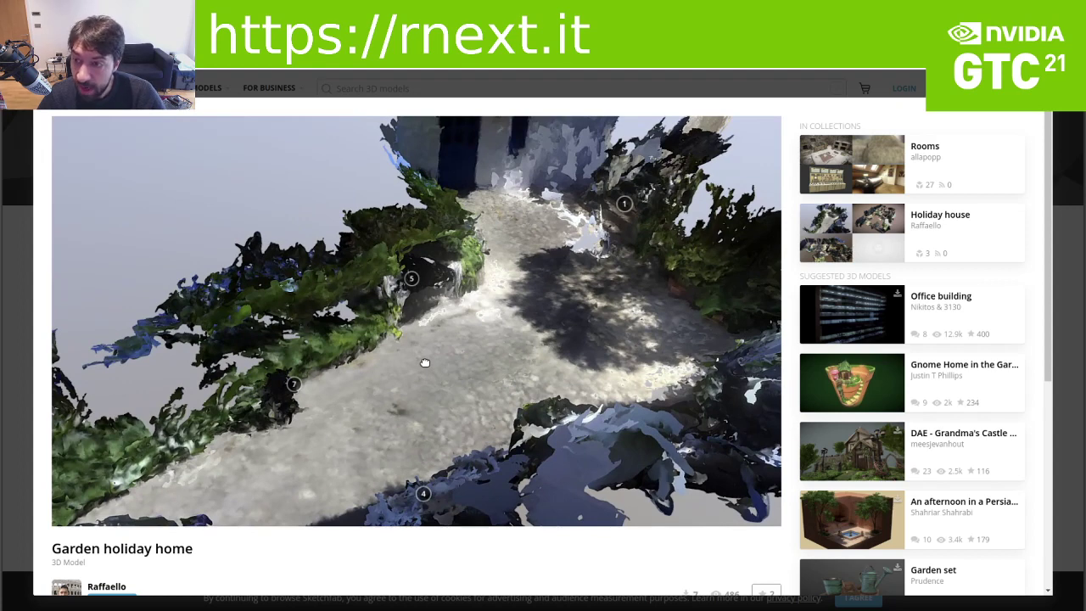
mouse_move(407, 365)
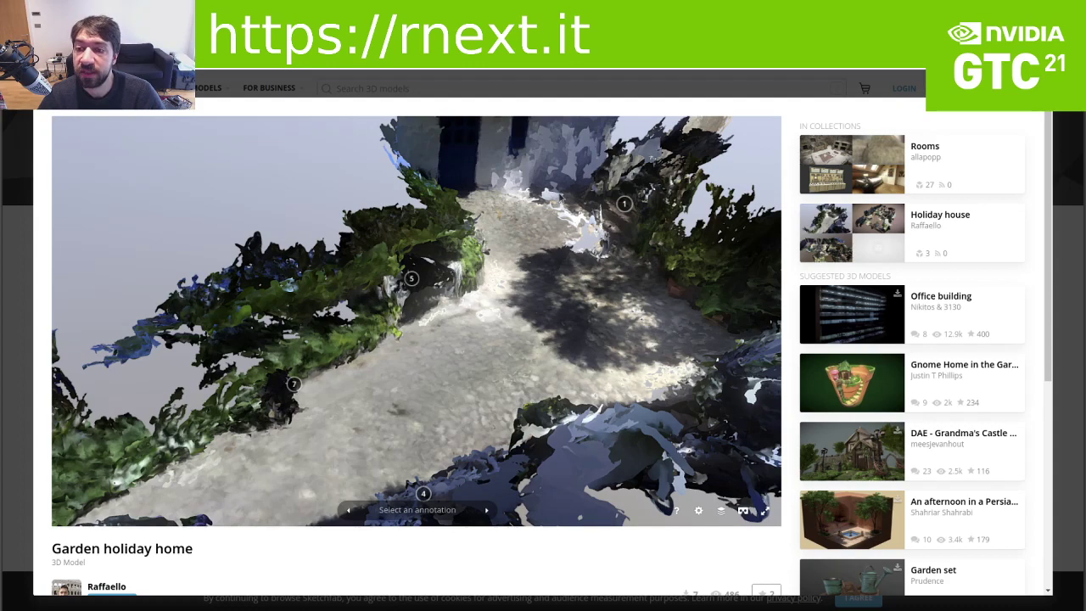
left_click_drag(463, 389, 438, 407)
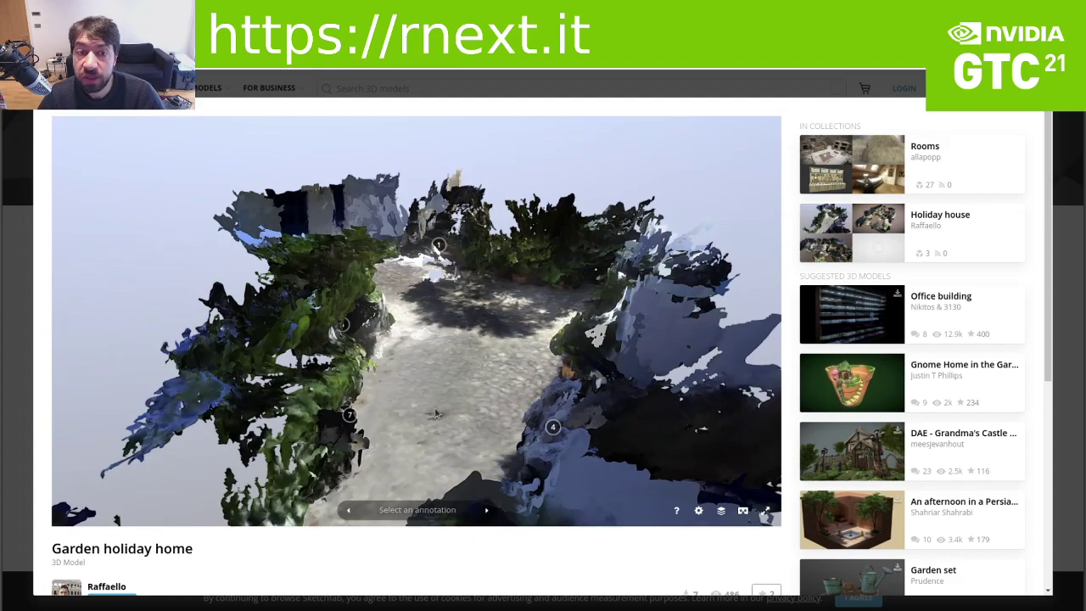
mouse_move(428, 415)
left_mouse_down()
mouse_move(501, 447)
mouse_move(536, 448)
left_mouse_up()
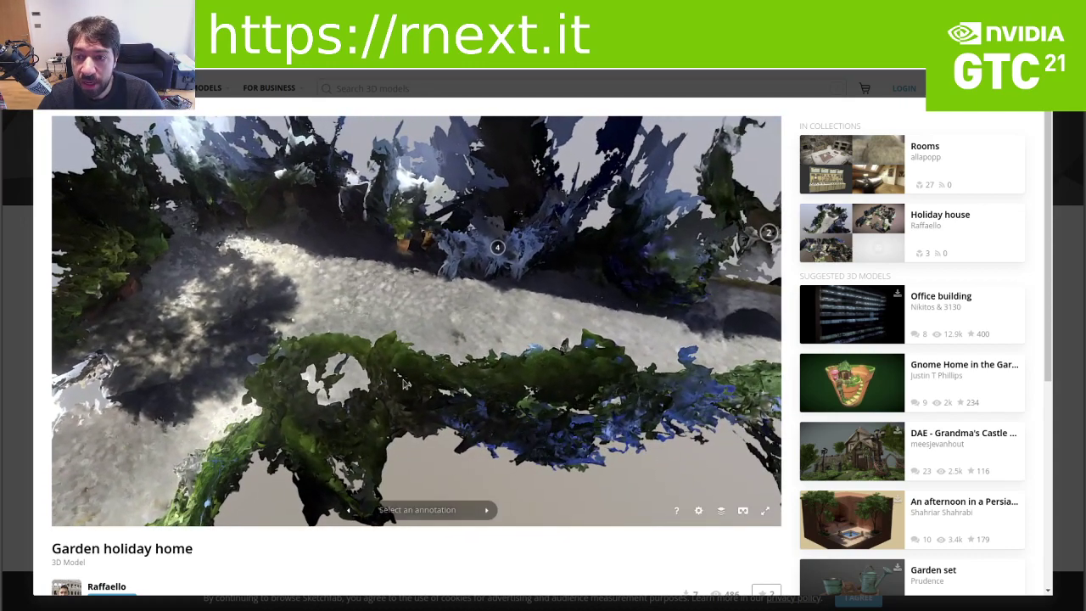
left_click_drag(383, 395, 422, 384)
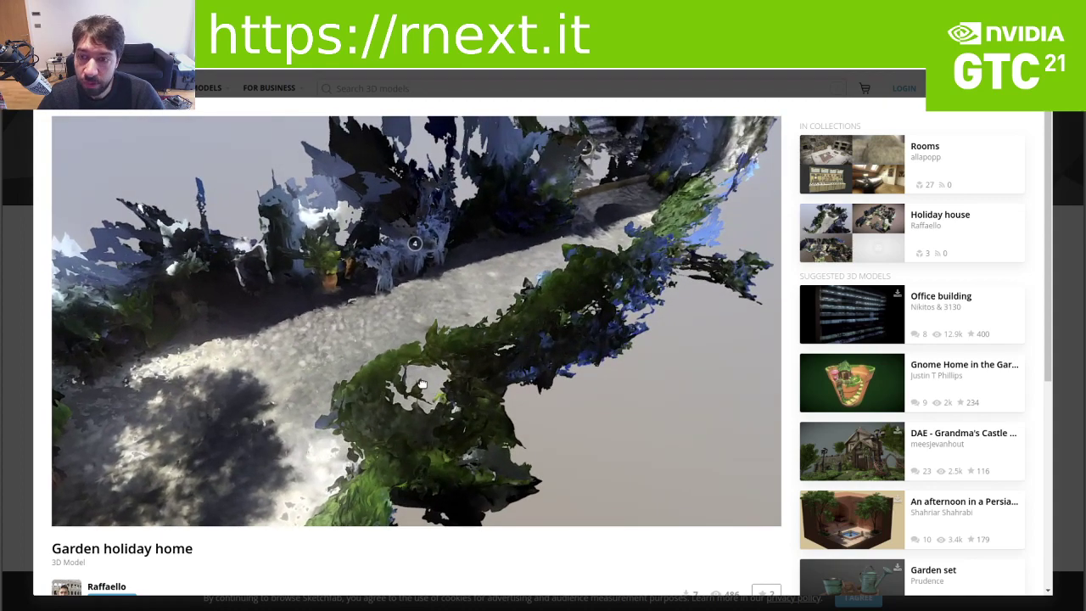